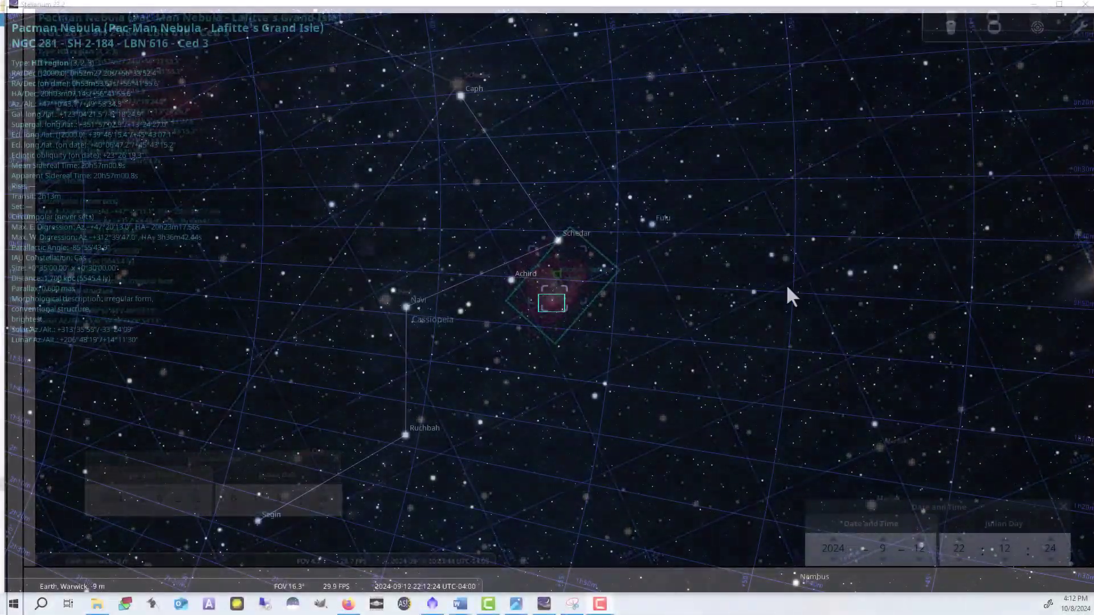
# Step: Zoom the Stellarium view in on the Pacman Nebula (NGC 281) in Cassiopeia
pyautogui.scroll(4, 596, 305)
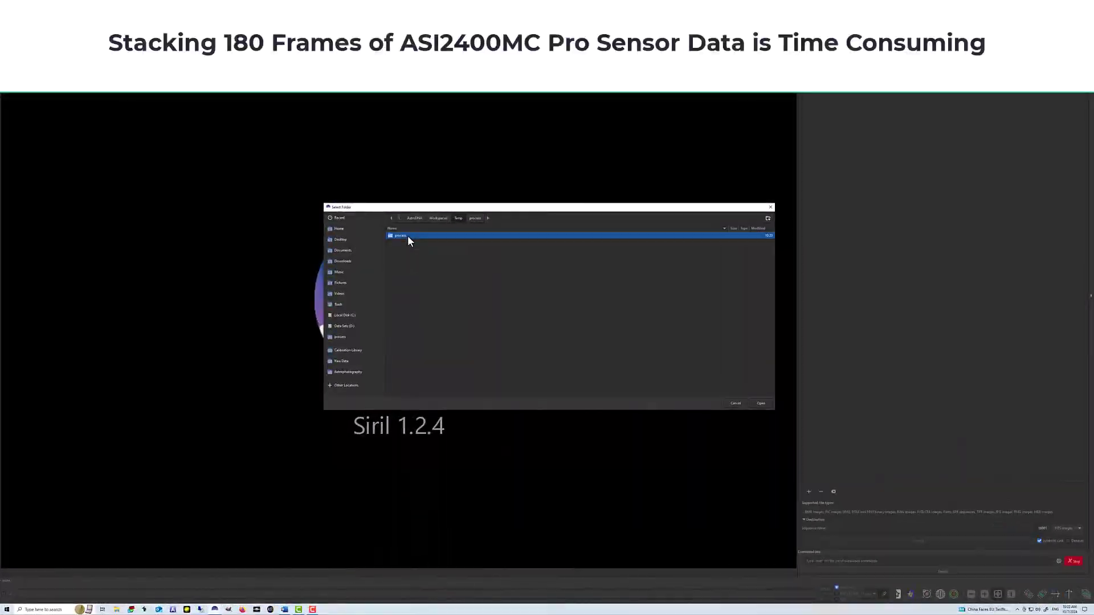
# Step: In Siril, select the lights folder as the process folder and start the preprocessing script
pyautogui.doubleClick(408, 235)
pyautogui.click(476, 219)
pyautogui.click(760, 403)
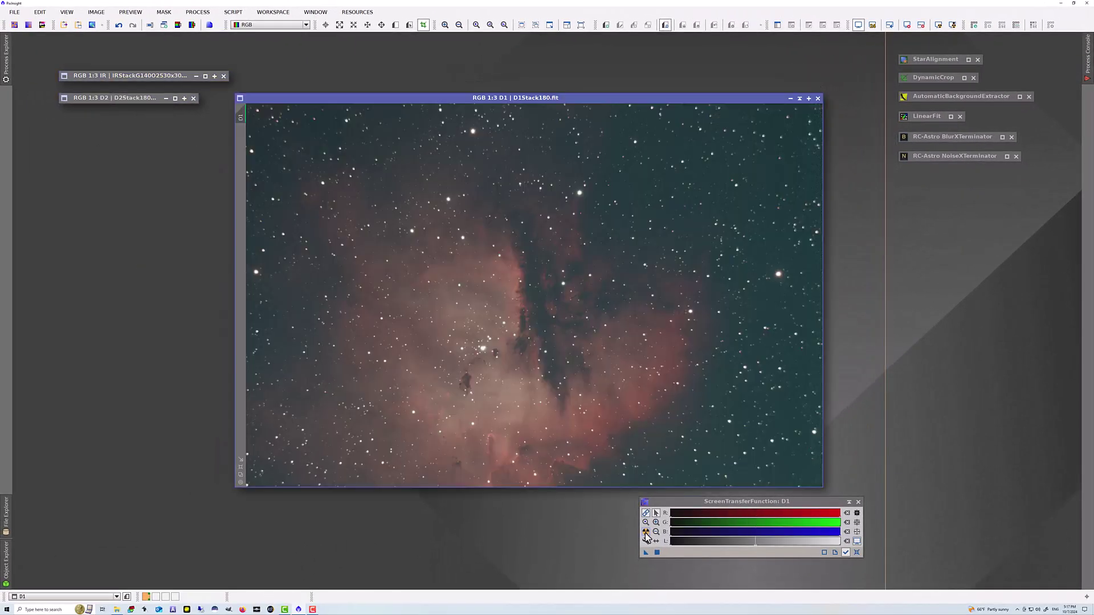
# Step: Star-align D1 and D2 to the IR reference, then open D2_registered in DynamicCrop
pyautogui.click(646, 532)
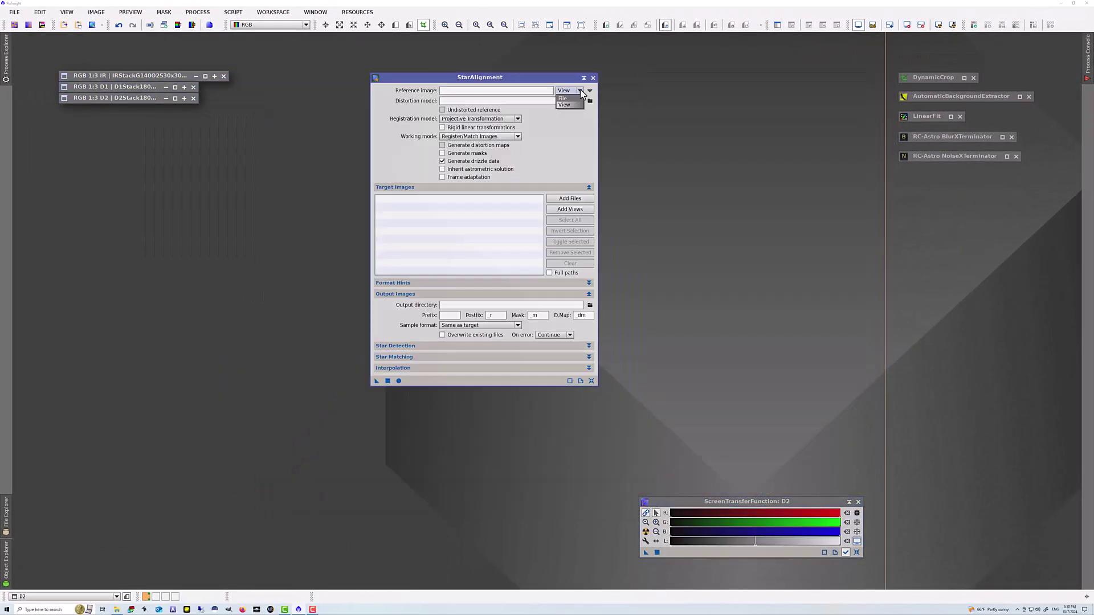
pyautogui.click(488, 319)
pyautogui.click(489, 318)
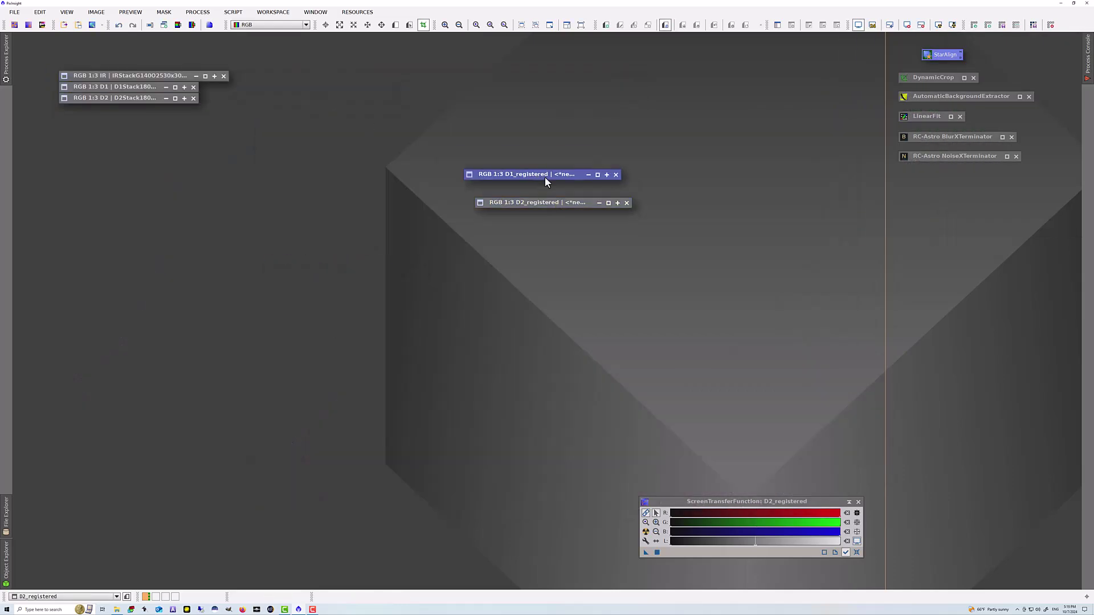
pyautogui.doubleClick(564, 202)
pyautogui.doubleClick(933, 78)
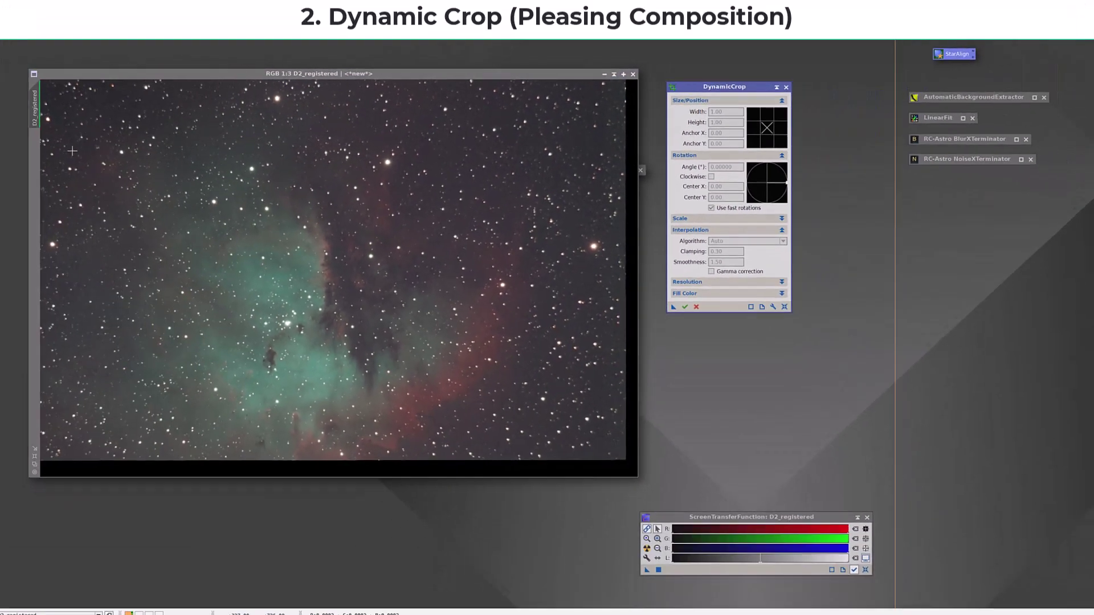
# Step: Draw the DynamicCrop rectangle around the nebula and save it as a process icon named Crop
pyautogui.moveTo(94, 97); pyautogui.dragTo(589, 445)
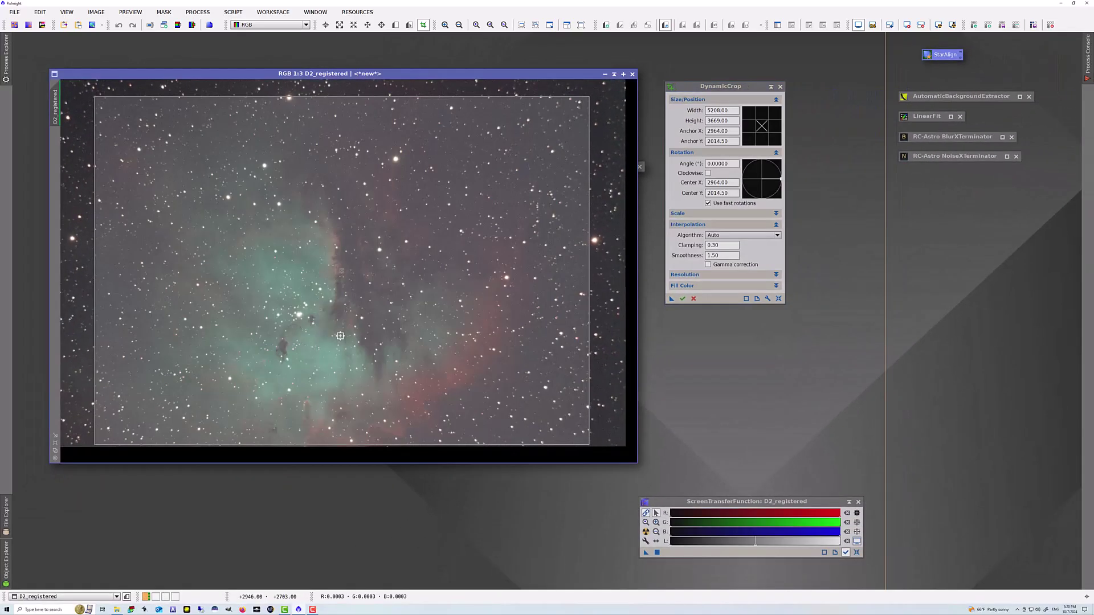
pyautogui.moveTo(342, 96); pyautogui.dragTo(342, 92)
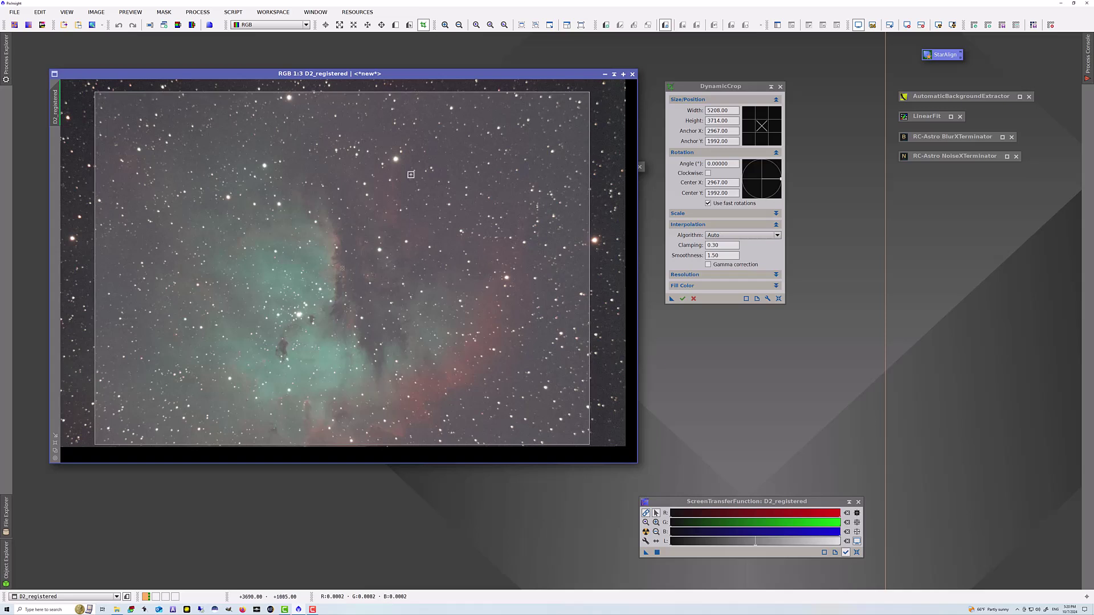
pyautogui.moveTo(671, 299); pyautogui.dragTo(906, 229)
pyautogui.rightClick(911, 228)
pyautogui.click(976, 311)
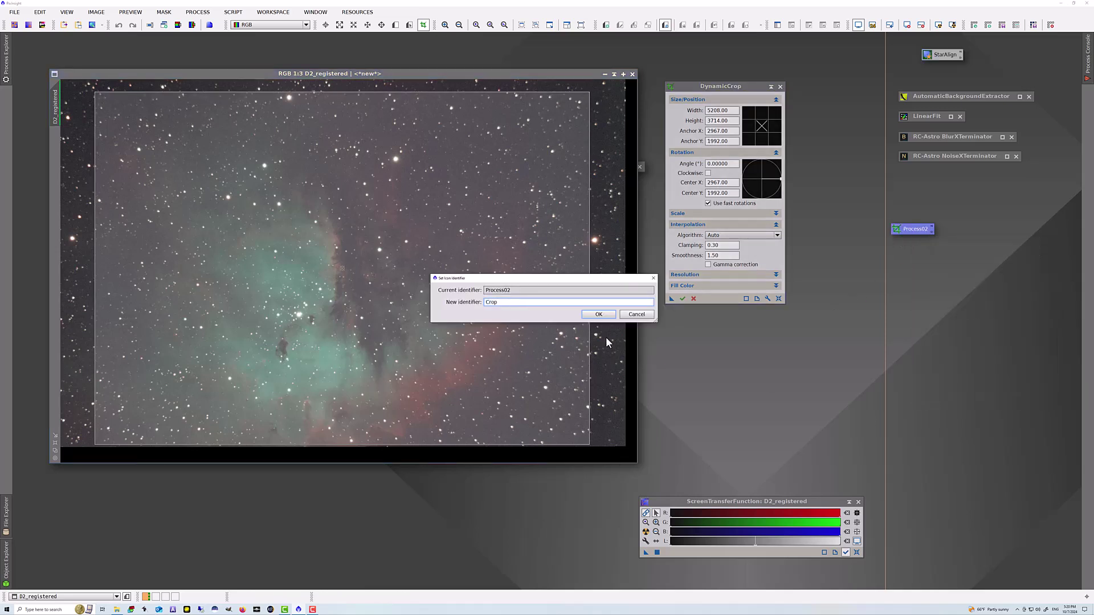
pyautogui.click(599, 315)
# Step: Check the framing on D1_registered and apply the crop to D2_registered
pyautogui.click(605, 74)
pyautogui.doubleClick(555, 171)
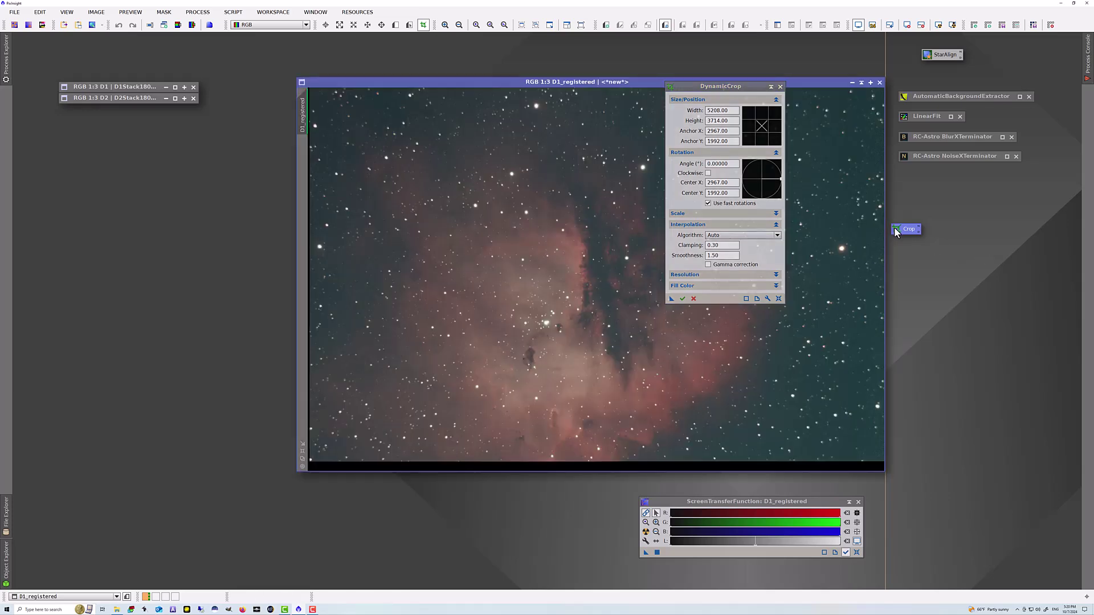
pyautogui.click(852, 82)
pyautogui.doubleClick(573, 182)
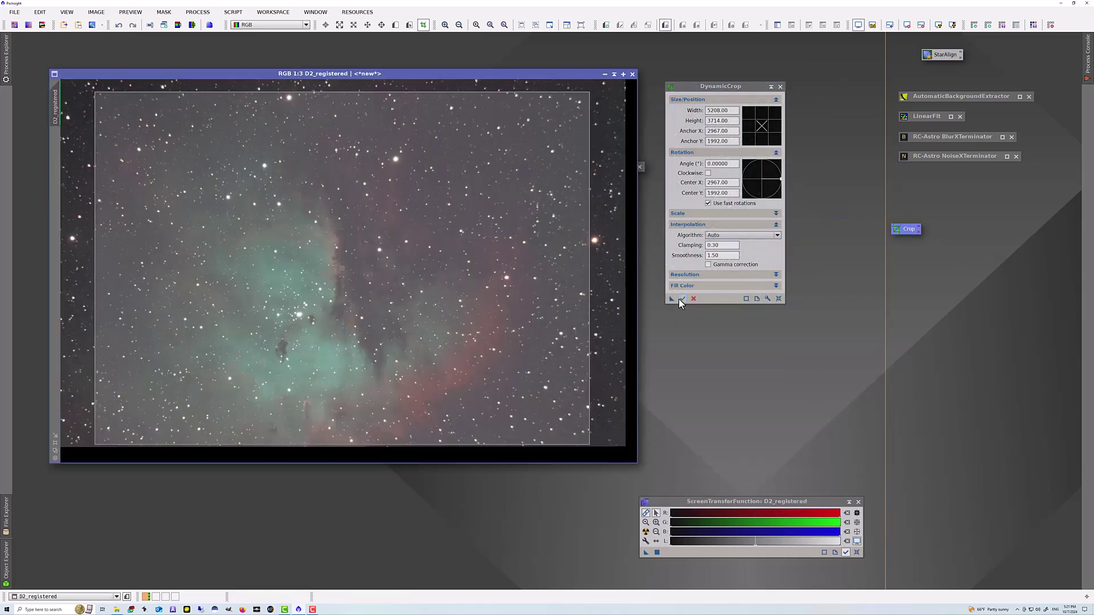
pyautogui.click(682, 299)
pyautogui.click(780, 86)
pyautogui.moveTo(907, 230); pyautogui.dragTo(939, 68)
# Step: Rename D2_registered to D2 and arrange the D1 and D2 views together
pyautogui.click(605, 74)
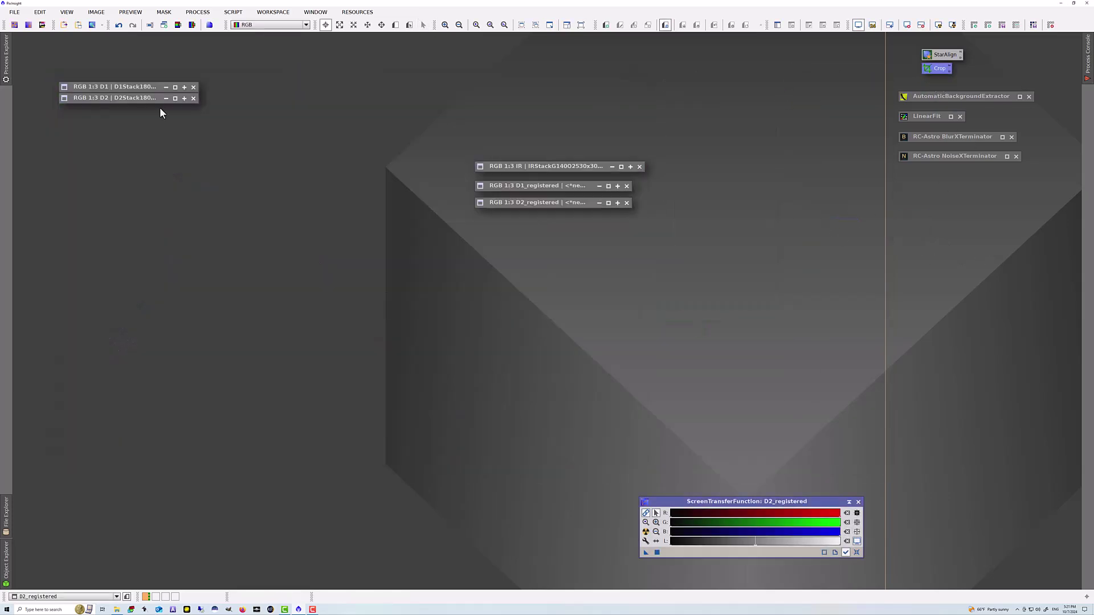
pyautogui.rightClick(532, 189)
pyautogui.click(567, 220)
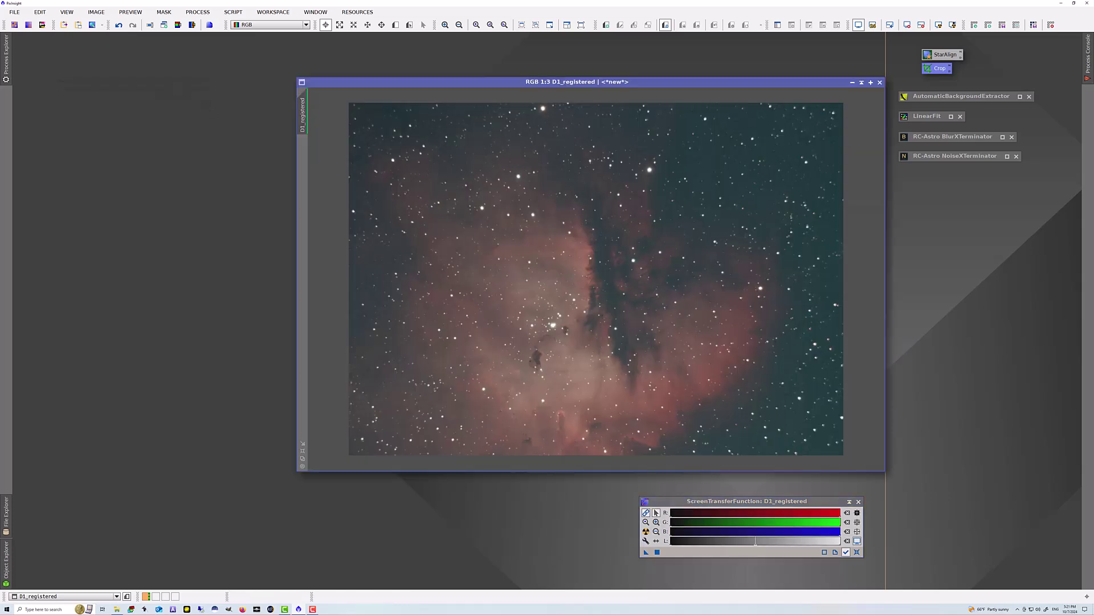
pyautogui.click(302, 115)
pyautogui.doubleClick(549, 204)
pyautogui.doubleClick(54, 106)
pyautogui.write('D2')
pyautogui.press('Return')
pyautogui.click(605, 74)
pyautogui.moveTo(527, 202); pyautogui.dragTo(104, 115)
pyautogui.moveTo(520, 186); pyautogui.dragTo(104, 91)
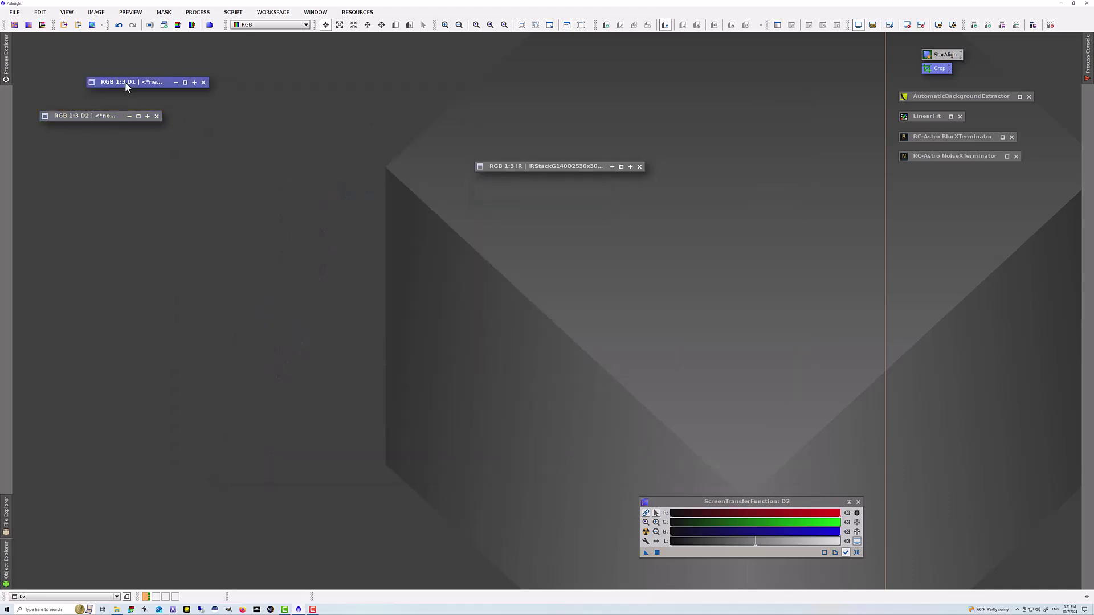
# Step: Run ABE on IR with Subtraction correction, discarding the model and replacing the target
pyautogui.doubleClick(104, 83)
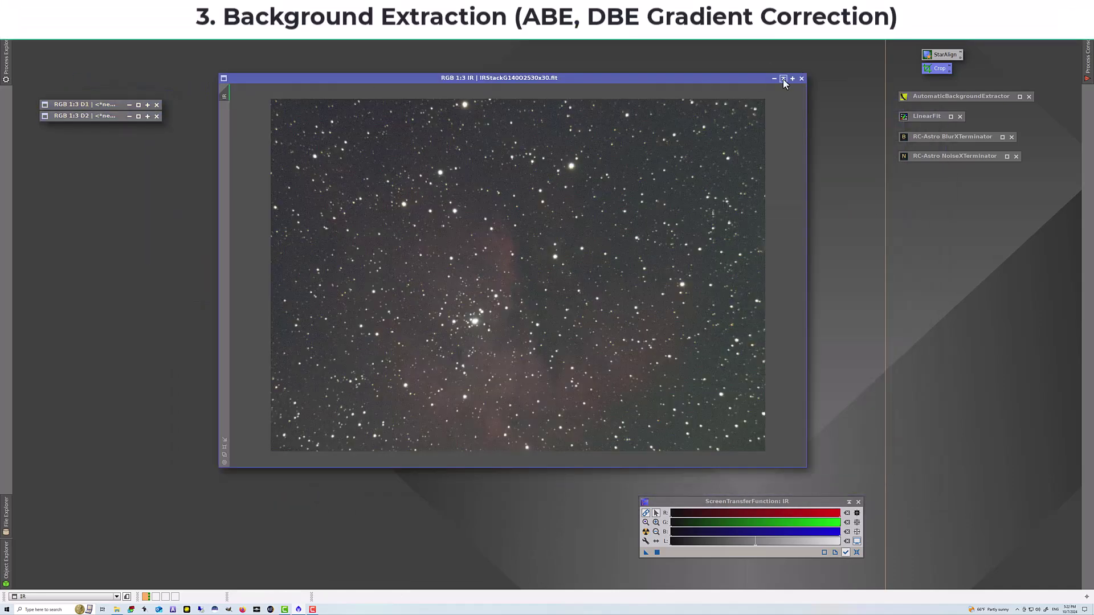
pyautogui.click(784, 82)
pyautogui.doubleClick(966, 97)
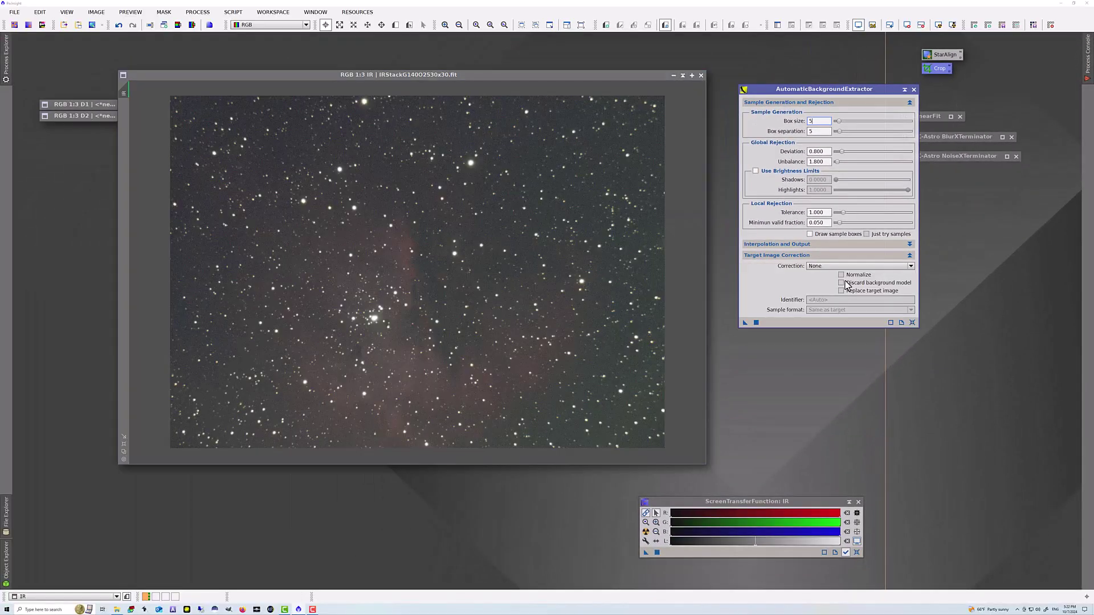
pyautogui.click(860, 266)
pyautogui.click(827, 275)
pyautogui.click(842, 283)
pyautogui.click(842, 291)
pyautogui.click(756, 322)
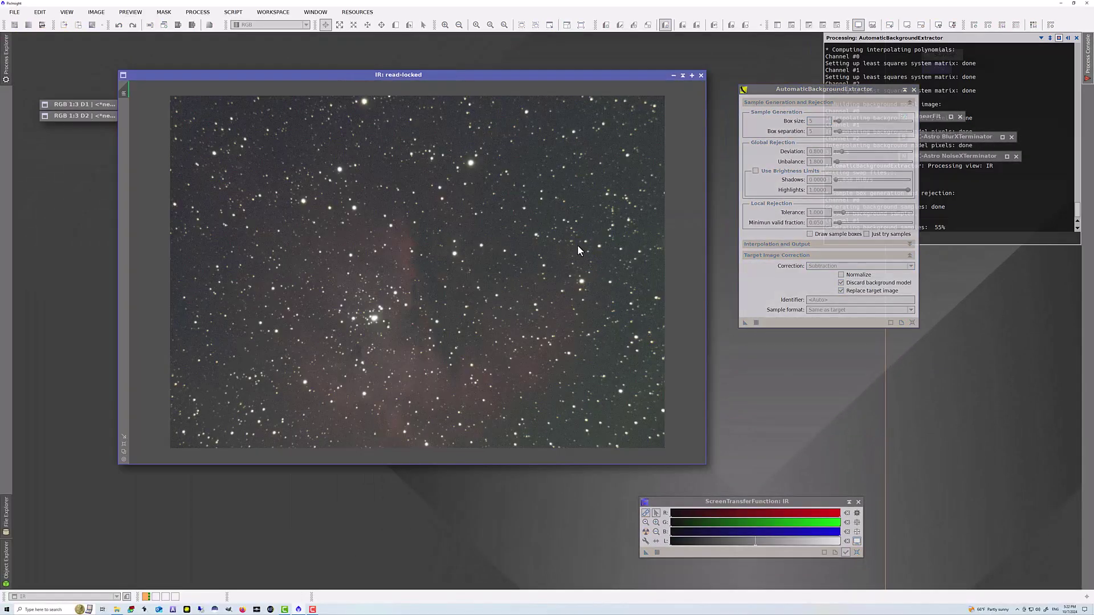
# Step: Auto-stretch the corrected IR and save the background extraction as a process icon named ABE
pyautogui.click(645, 531)
pyautogui.click(674, 76)
pyautogui.doubleClick(85, 105)
pyautogui.moveTo(744, 322); pyautogui.dragTo(854, 142)
pyautogui.click(913, 89)
pyautogui.rightClick(984, 287)
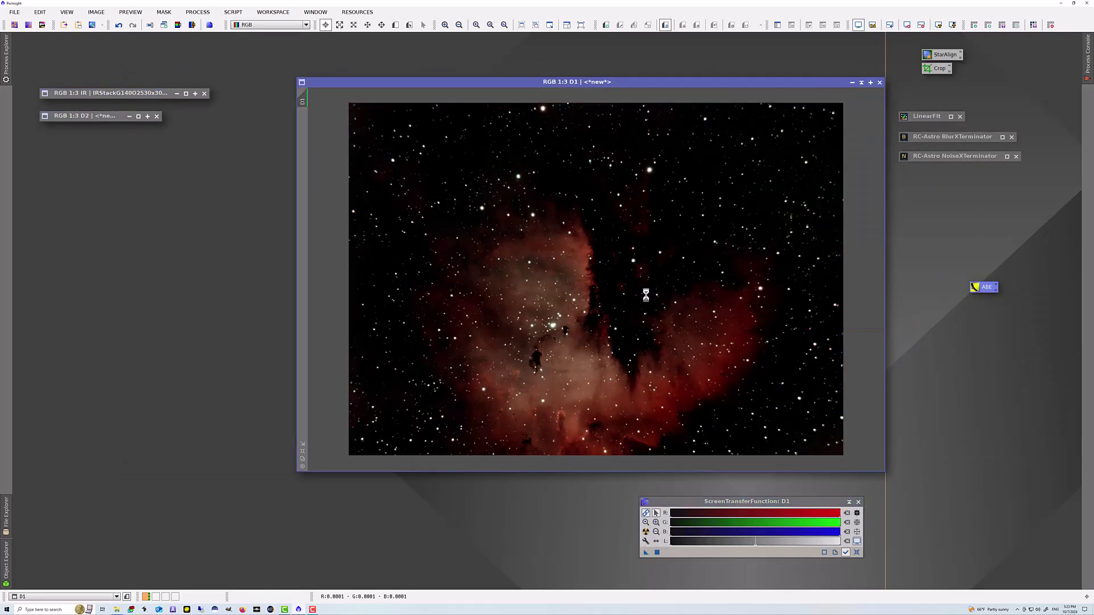
# Step: Auto-stretch the corrected D1, then apply ABE to D2 and auto-stretch it
pyautogui.hotkey('ctrl', 'F12')
pyautogui.hotkey('ctrl', 'a')
pyautogui.click(861, 82)
pyautogui.doubleClick(84, 116)
pyautogui.moveTo(984, 287); pyautogui.dragTo(744, 256)
pyautogui.hotkey('ctrl', 'a')
pyautogui.click(871, 105)
pyautogui.moveTo(984, 287); pyautogui.dragTo(937, 86)
# Step: Set LinearFit's reference image to IR
pyautogui.doubleClick(926, 115)
pyautogui.click(818, 185)
pyautogui.click(558, 286)
pyautogui.click(490, 315)
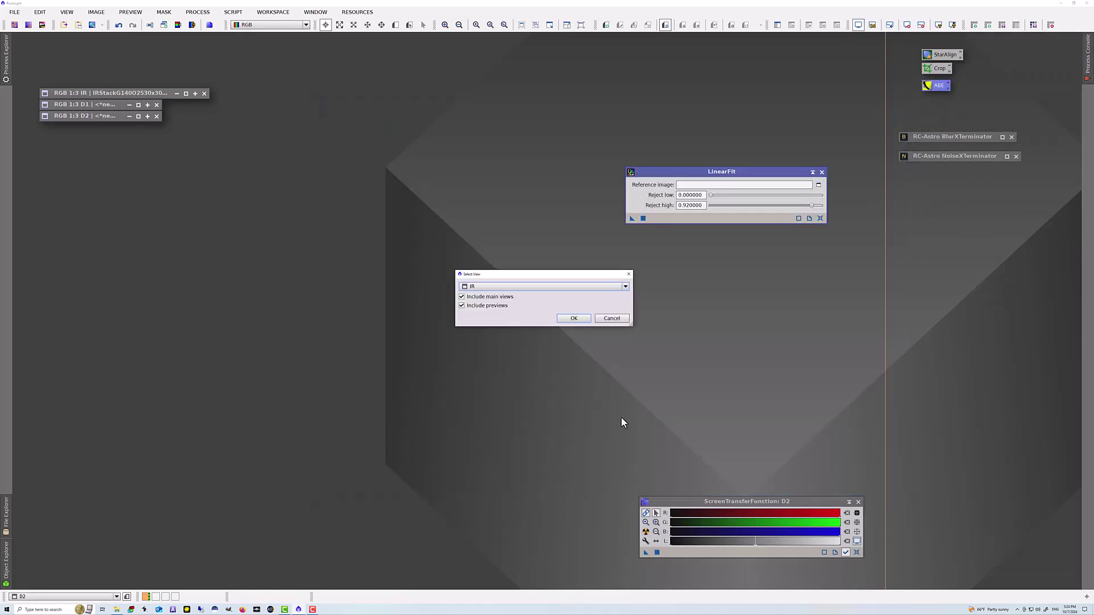
pyautogui.click(574, 318)
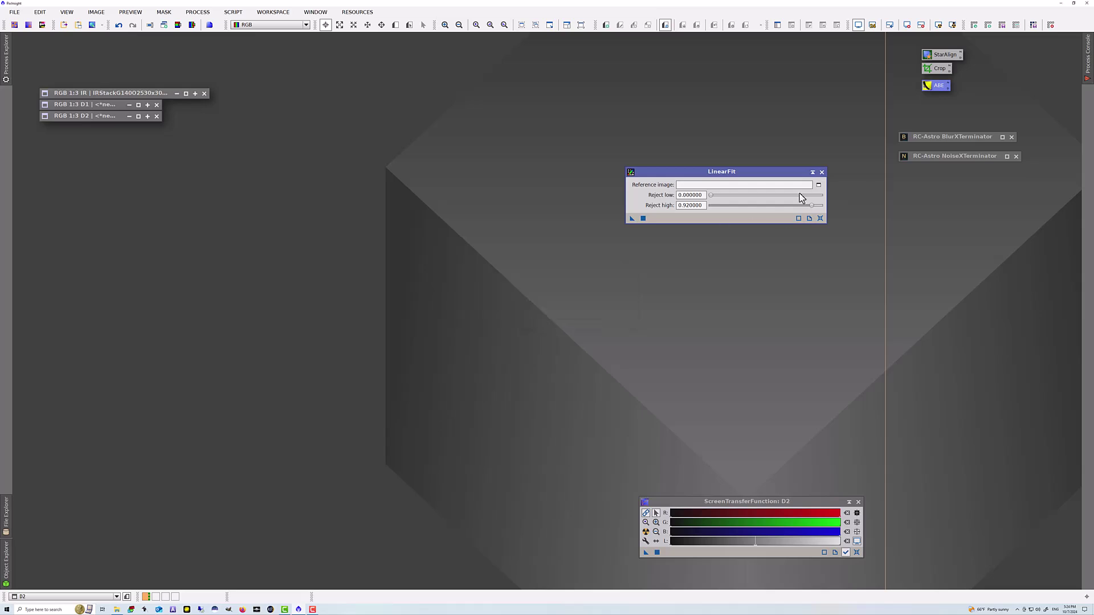
pyautogui.click(818, 185)
pyautogui.click(574, 318)
# Step: Save the LinearFit process as an icon named LinearFitIR
pyautogui.moveTo(631, 220); pyautogui.dragTo(975, 228)
pyautogui.rightClick(974, 228)
pyautogui.click(980, 337)
pyautogui.press('End')
pyautogui.write('IR')
pyautogui.click(596, 313)
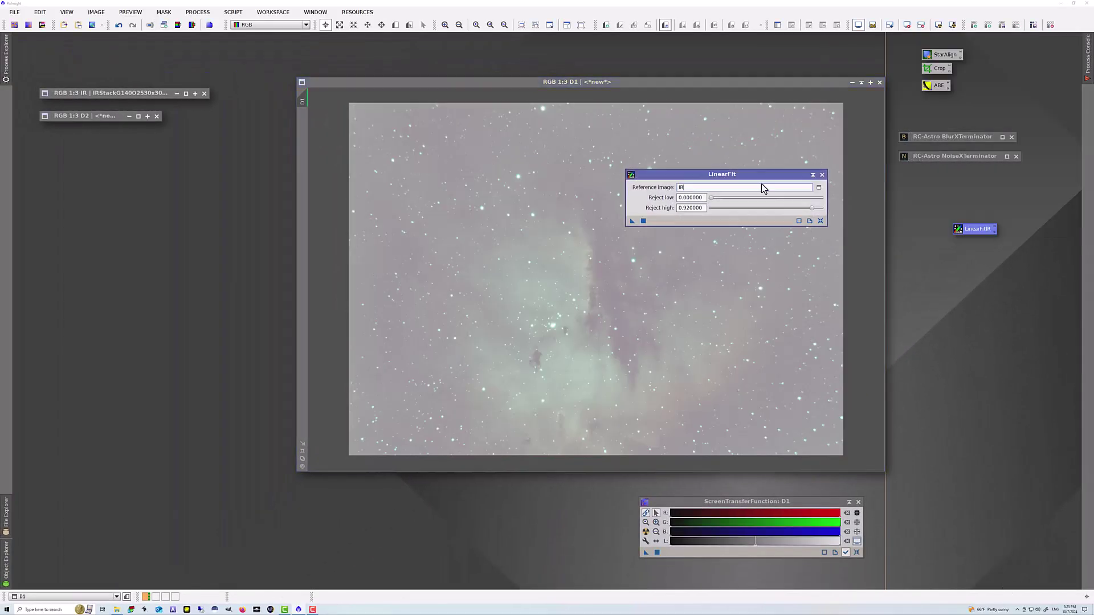
pyautogui.click(822, 172)
# Step: Apply LinearFitIR to D2 and auto-stretch the fitted D1 and D2 images
pyautogui.hotkey('ctrl', 'a')
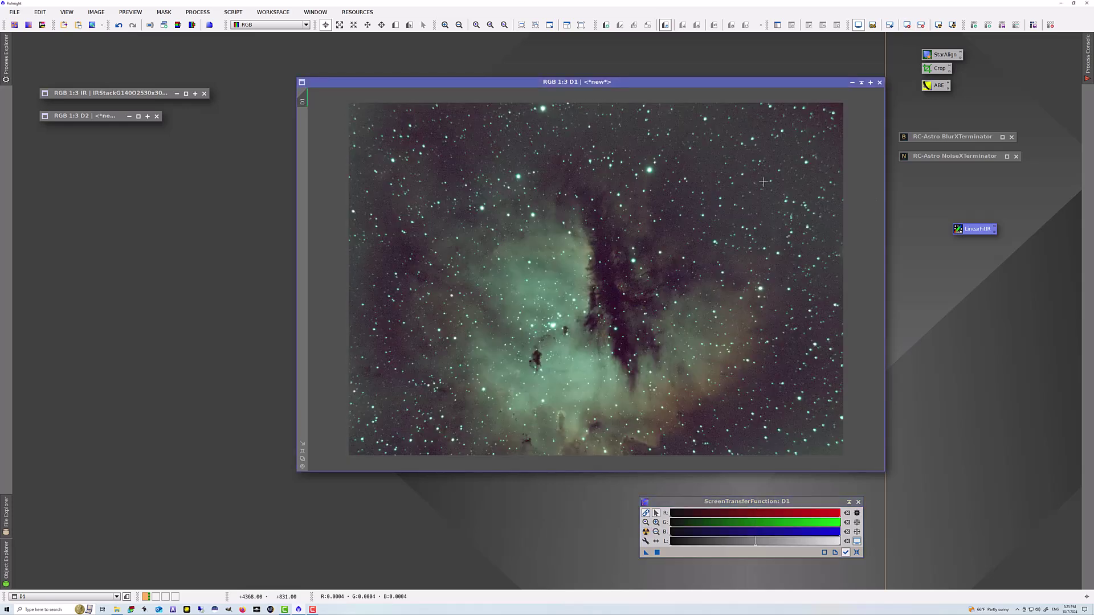
pyautogui.click(861, 84)
pyautogui.moveTo(975, 228); pyautogui.dragTo(732, 224)
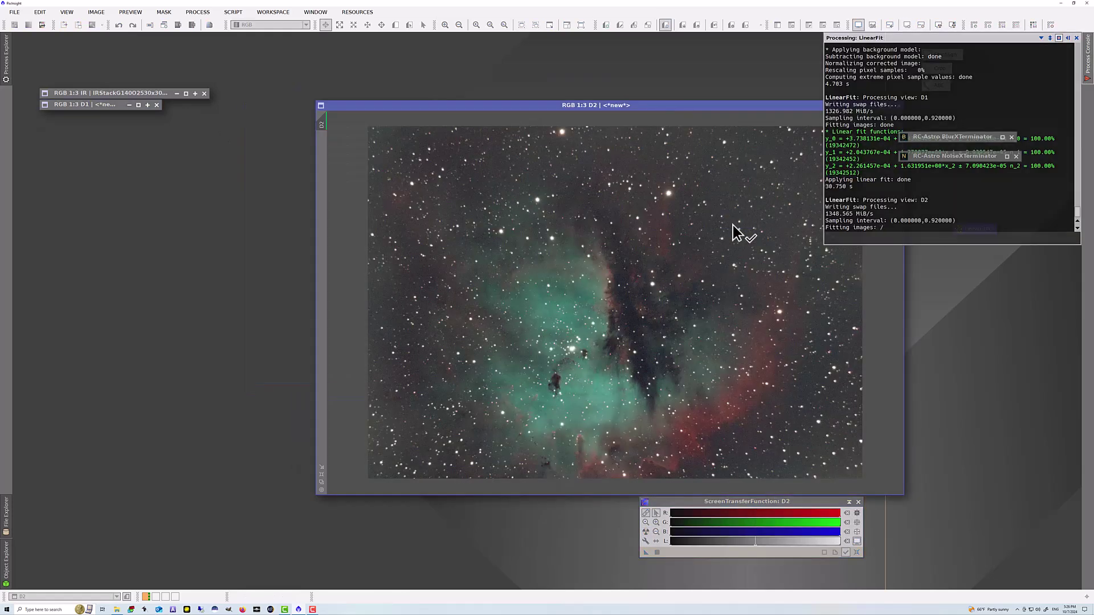
pyautogui.hotkey('ctrl', 'a')
pyautogui.click(872, 105)
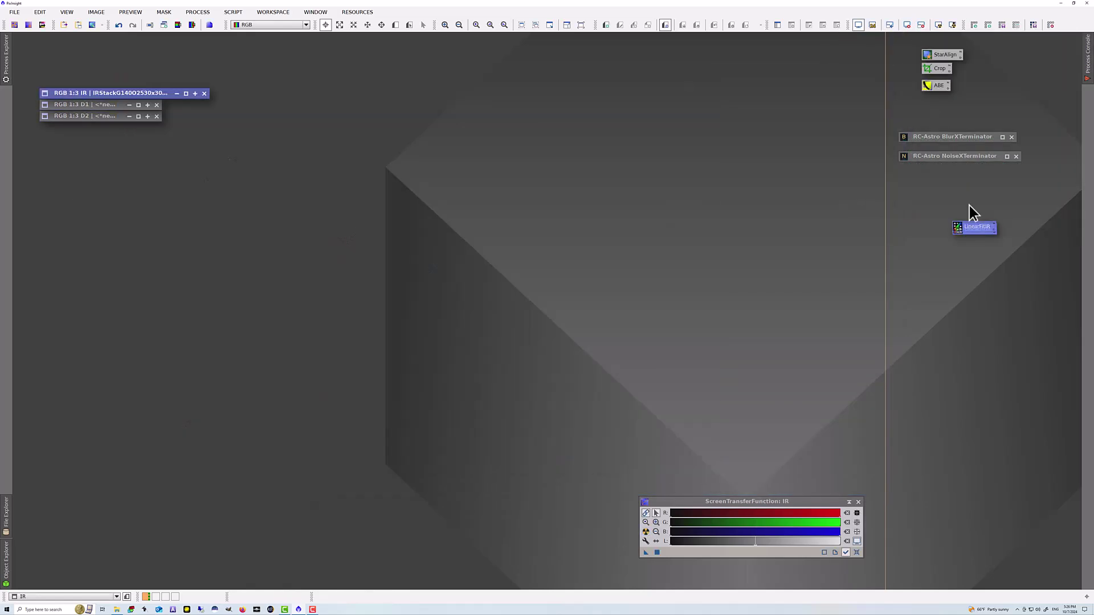
# Step: Save BlurXTerminator as a BlurX icon, plate-solve with ImageSolver, and search for SPCC
pyautogui.moveTo(974, 228); pyautogui.dragTo(944, 102)
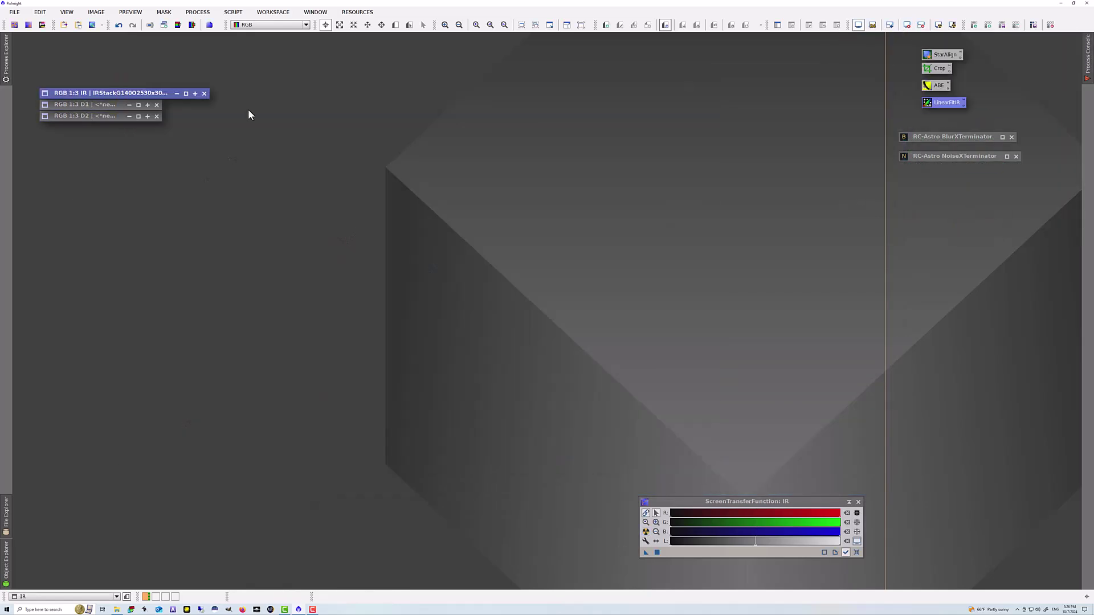
pyautogui.click(186, 92)
pyautogui.moveTo(549, 216); pyautogui.dragTo(794, 174)
pyautogui.rightClick(793, 386)
pyautogui.moveTo(712, 344); pyautogui.dragTo(399, 257)
pyautogui.click(825, 462)
pyautogui.write('BlurX')
pyautogui.click(598, 314)
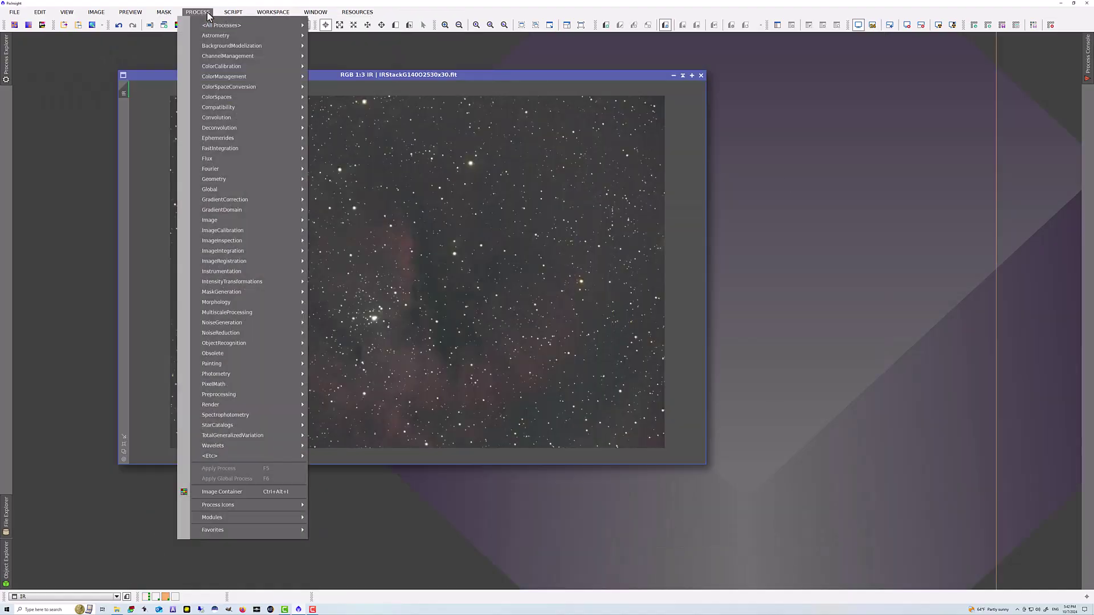
pyautogui.click(370, 103)
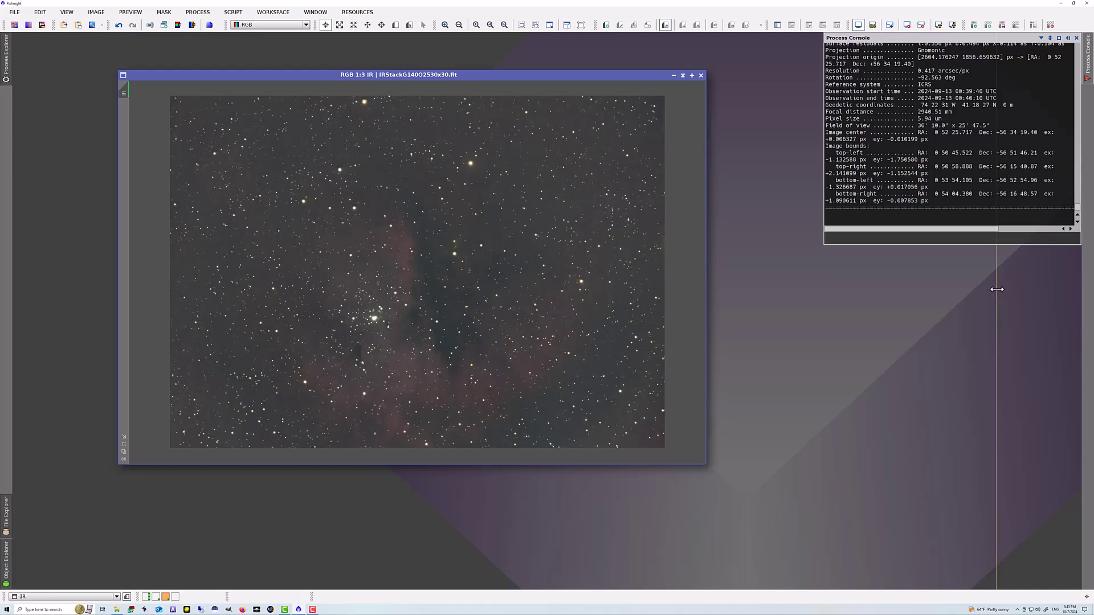
pyautogui.click(5, 57)
# Step: Find SpectrophotometricColorCalibration, run it on the IR image and move its graphs aside
pyautogui.write('SpectrophotometricColorCalibration')
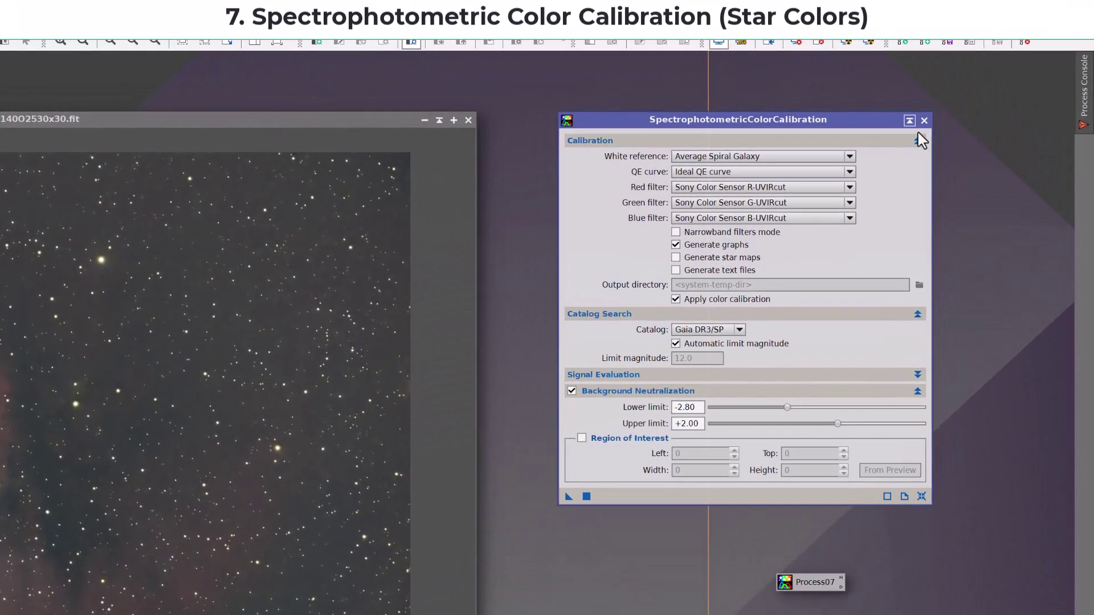
pyautogui.moveTo(807, 583); pyautogui.dragTo(105, 488)
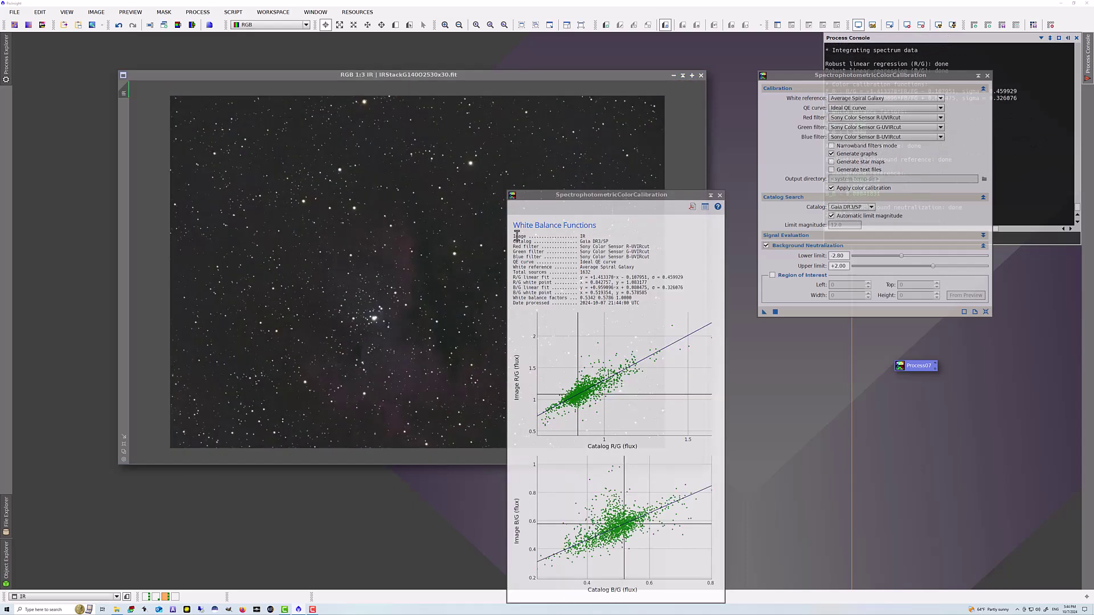
pyautogui.moveTo(633, 194); pyautogui.dragTo(618, 82)
# Step: Rename the calibration process icon to SPCC and close its settings
pyautogui.rightClick(906, 366)
pyautogui.click(955, 440)
pyautogui.write('SPCC')
pyautogui.click(599, 314)
pyautogui.click(988, 76)
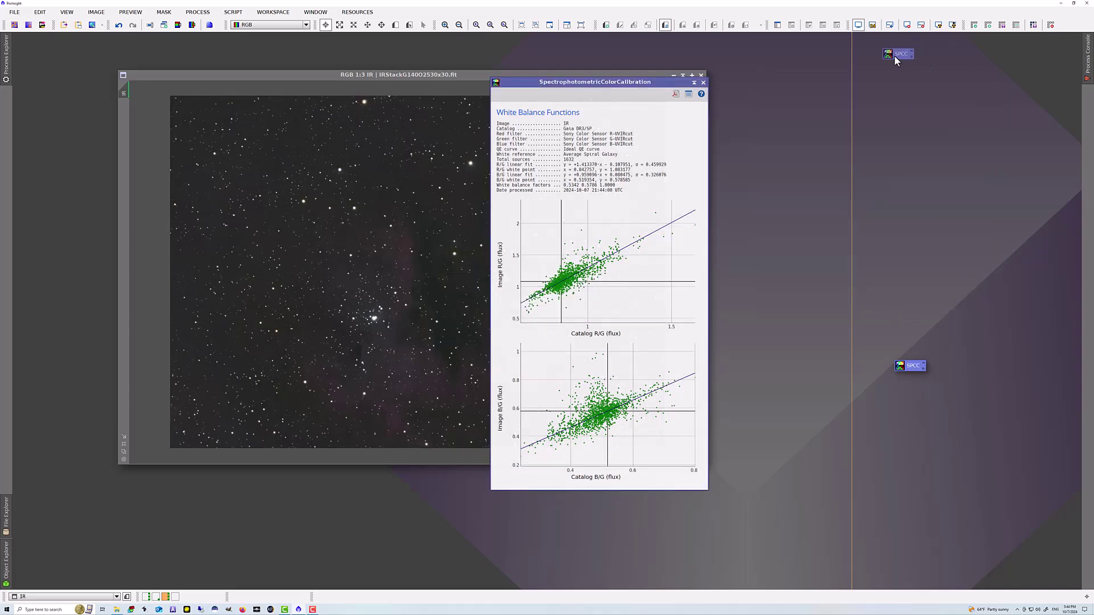
# Step: Close the white balance graphs and run StarXTerminator with Generate Star Image on IR
pyautogui.click(703, 82)
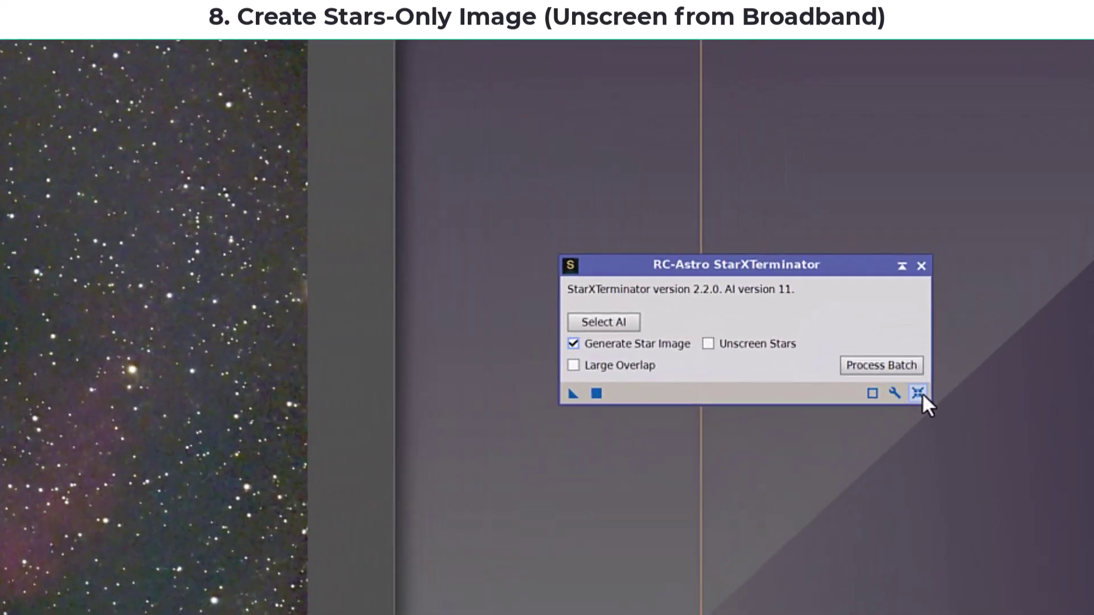
pyautogui.click(917, 393)
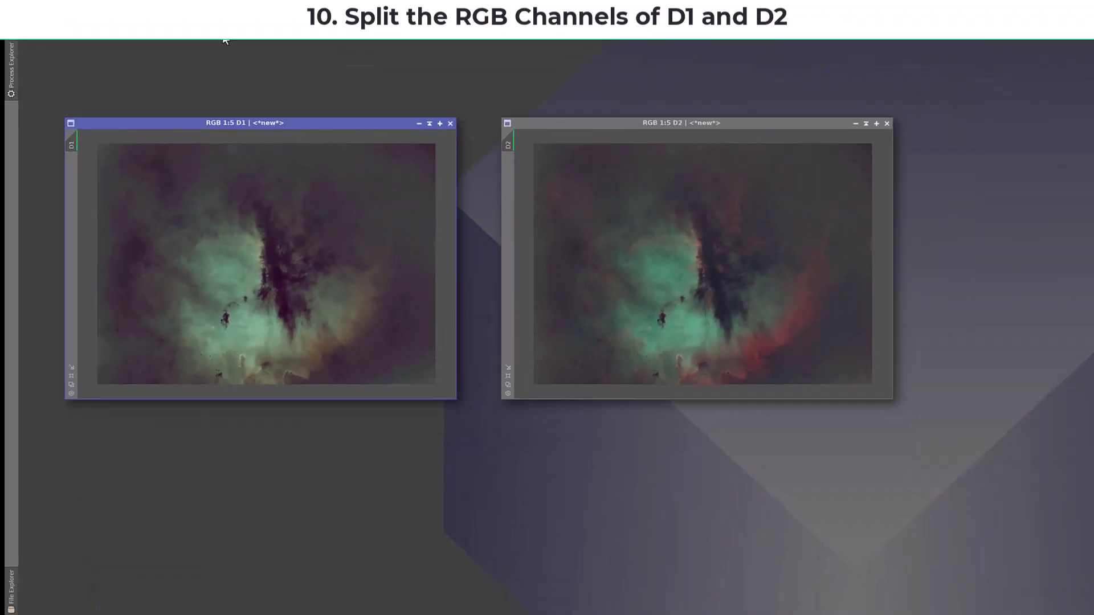
# Step: Split D1 into RGB channels, inspect D2_R with an auto-stretch, and restore D1
pyautogui.click(388, 50)
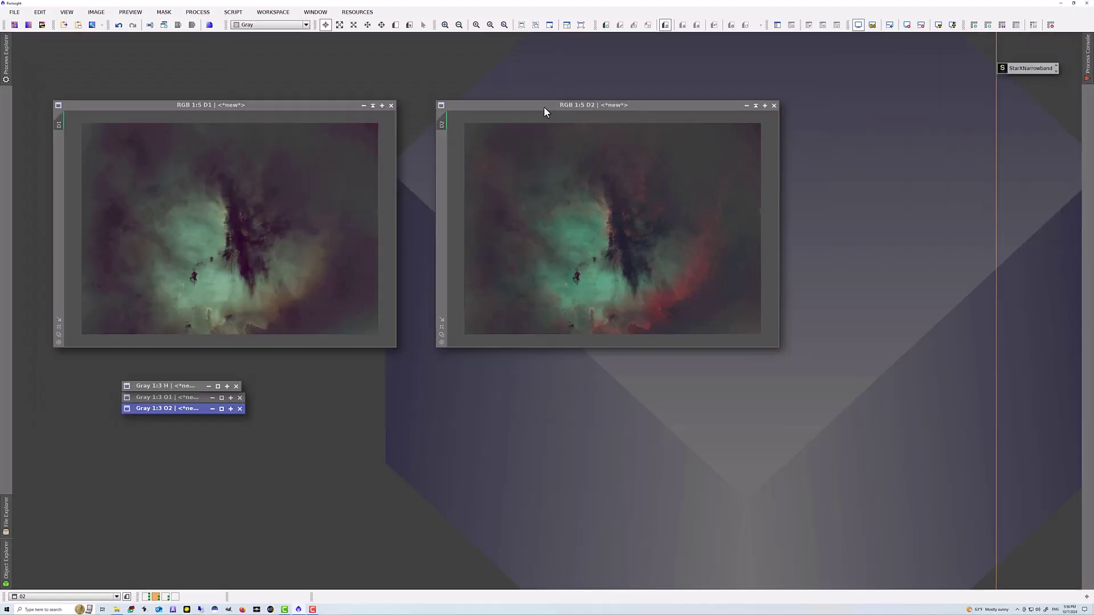
pyautogui.click(543, 107)
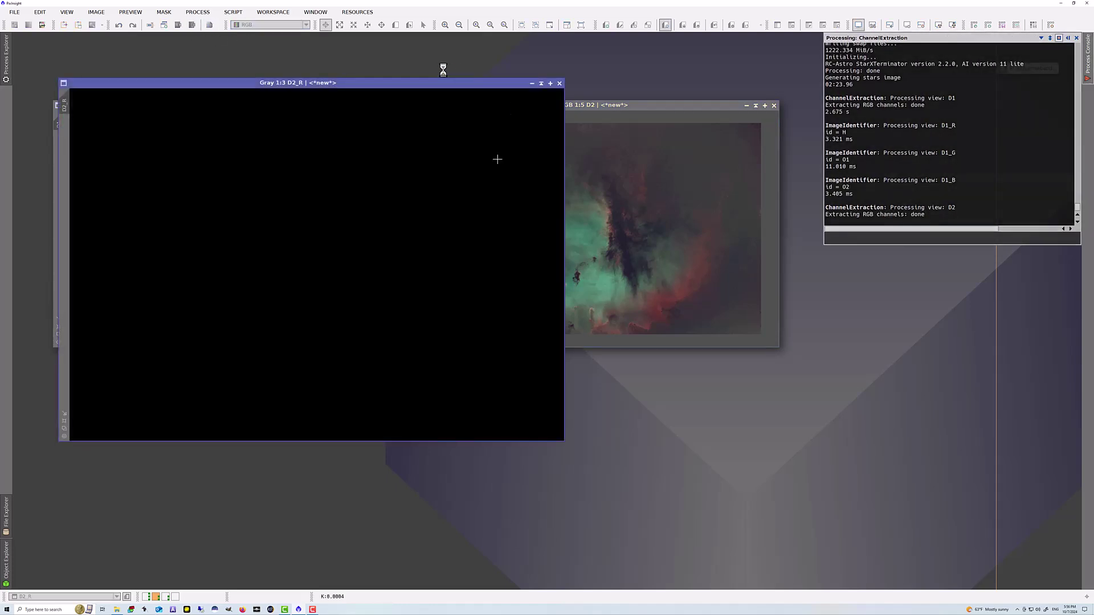
pyautogui.click(409, 84)
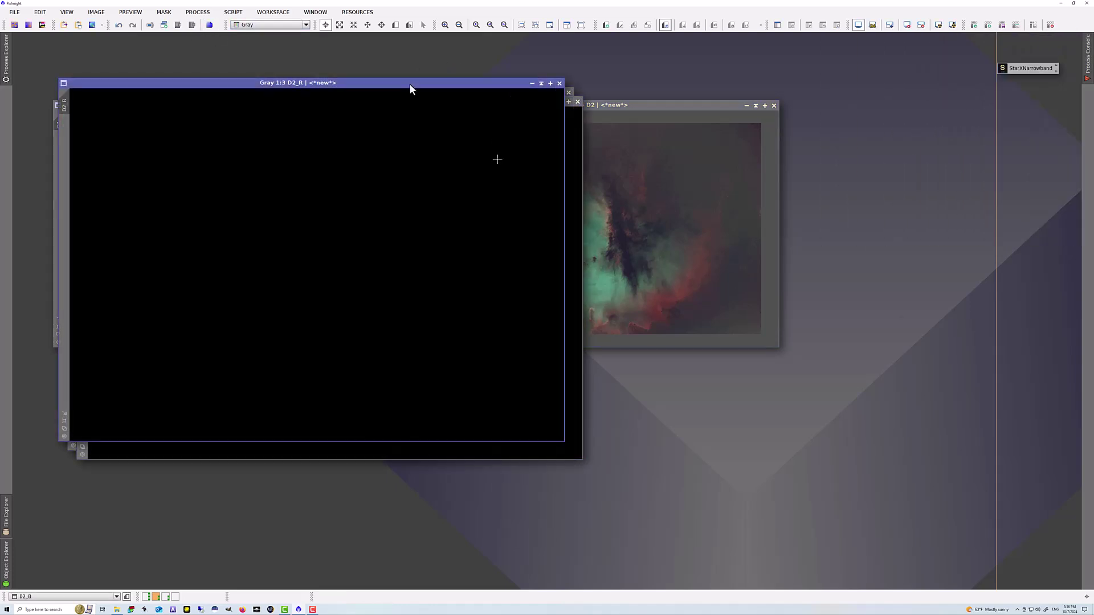
pyautogui.hotkey('ctrl', 'a')
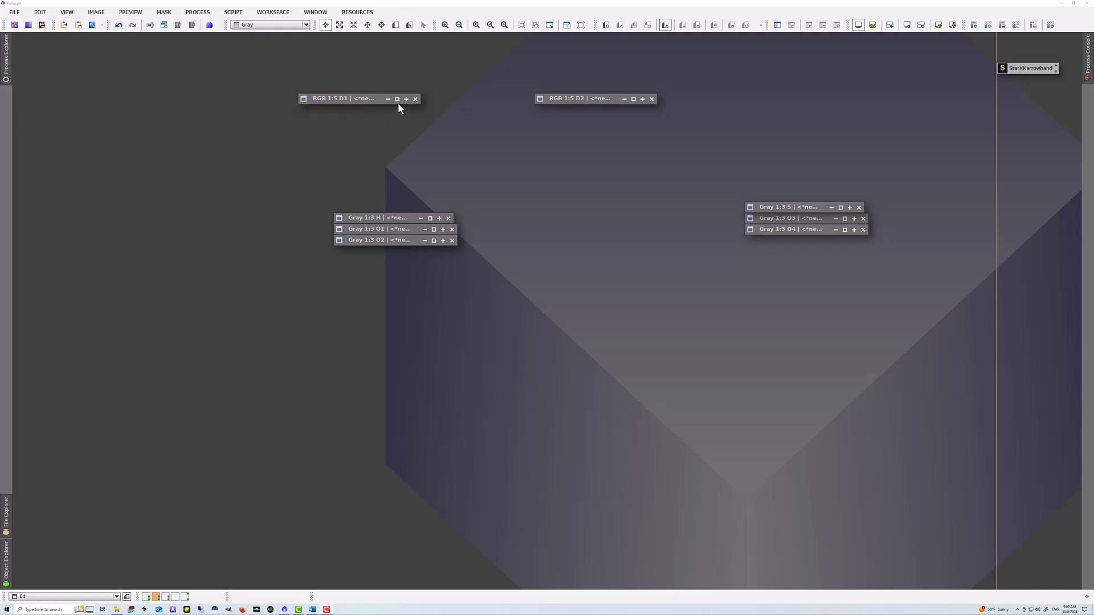
pyautogui.click(397, 100)
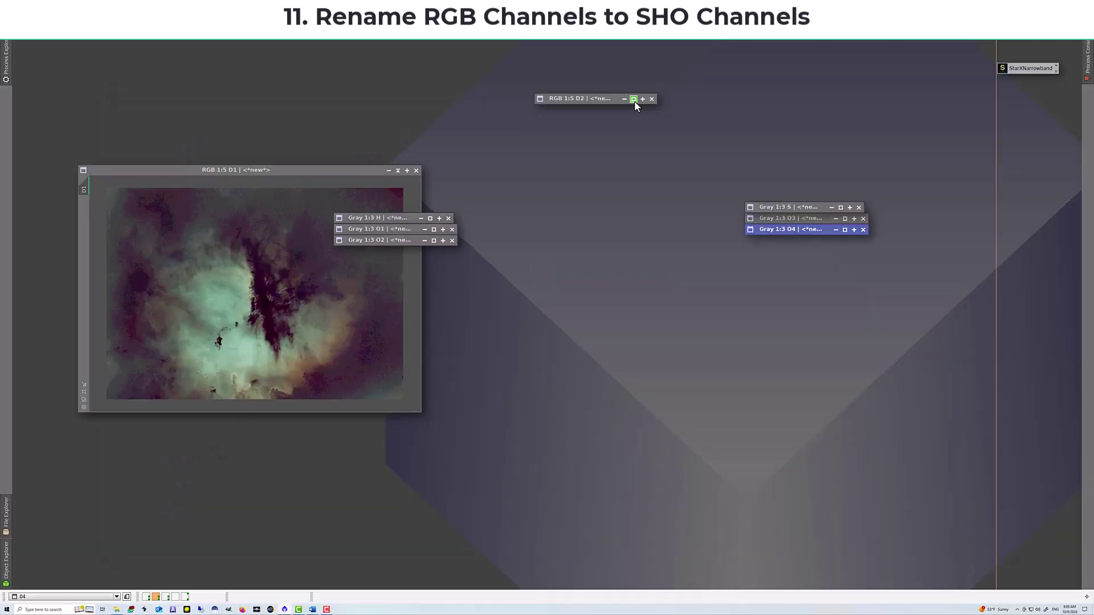
# Step: Restore the D2 image beside D1 and begin saving the O2 channel under its file name
pyautogui.click(634, 101)
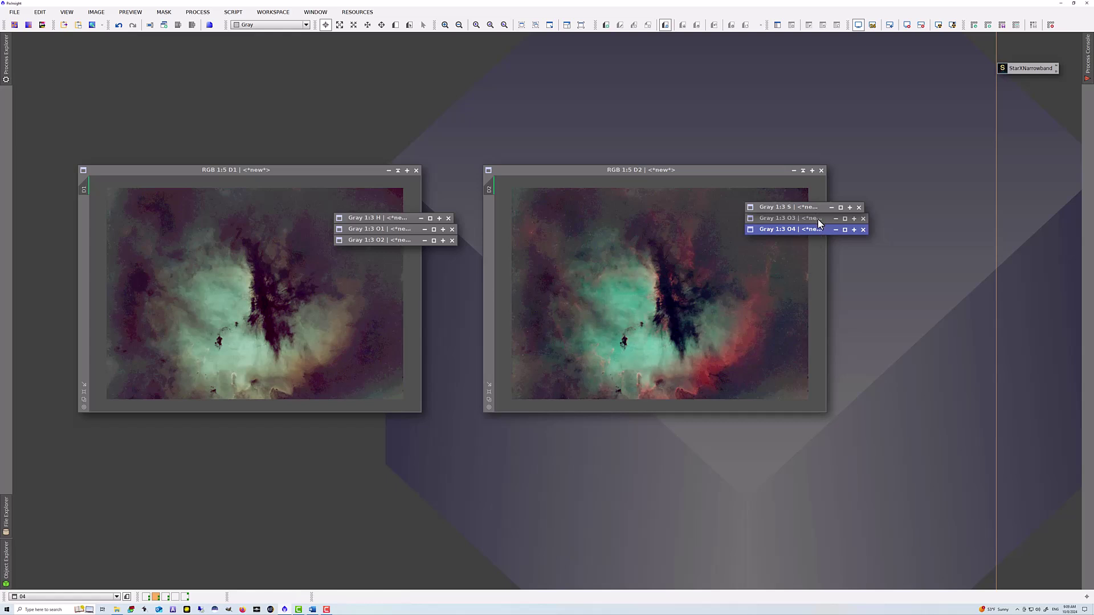
pyautogui.click(370, 240)
pyautogui.hotkey('ctrl', 'shift', 's')
pyautogui.press('Return')
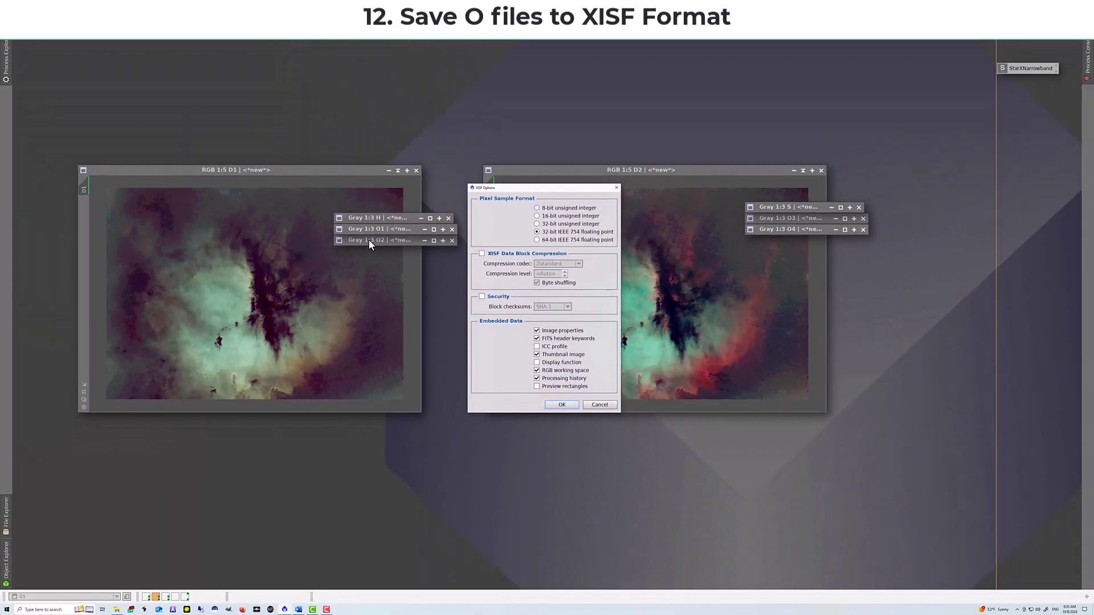
# Step: Save O2 and O1 as XISF files, then begin saving the O3 channel the same way
pyautogui.press('Return')
pyautogui.hotkey('ctrl', 'shift', 's')
pyautogui.click(302, 228)
pyautogui.click(562, 405)
pyautogui.click(791, 219)
pyautogui.click(15, 12)
pyautogui.click(34, 99)
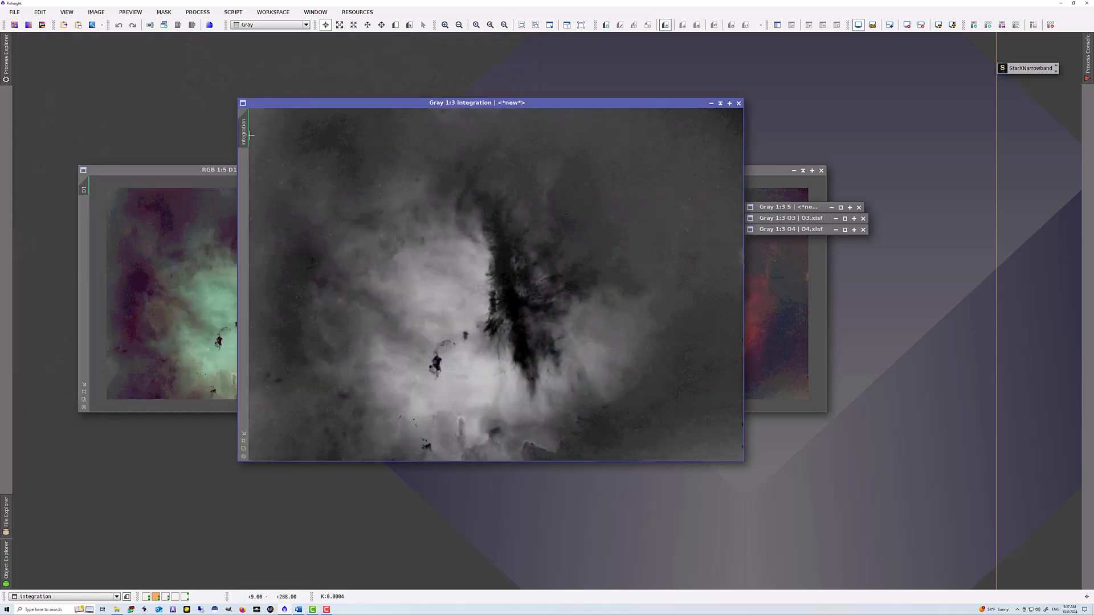
# Step: Close the integration image and switch to the workspace holding S, H and O
pyautogui.hotkey('ctrl', 'w')
pyautogui.click(544, 308)
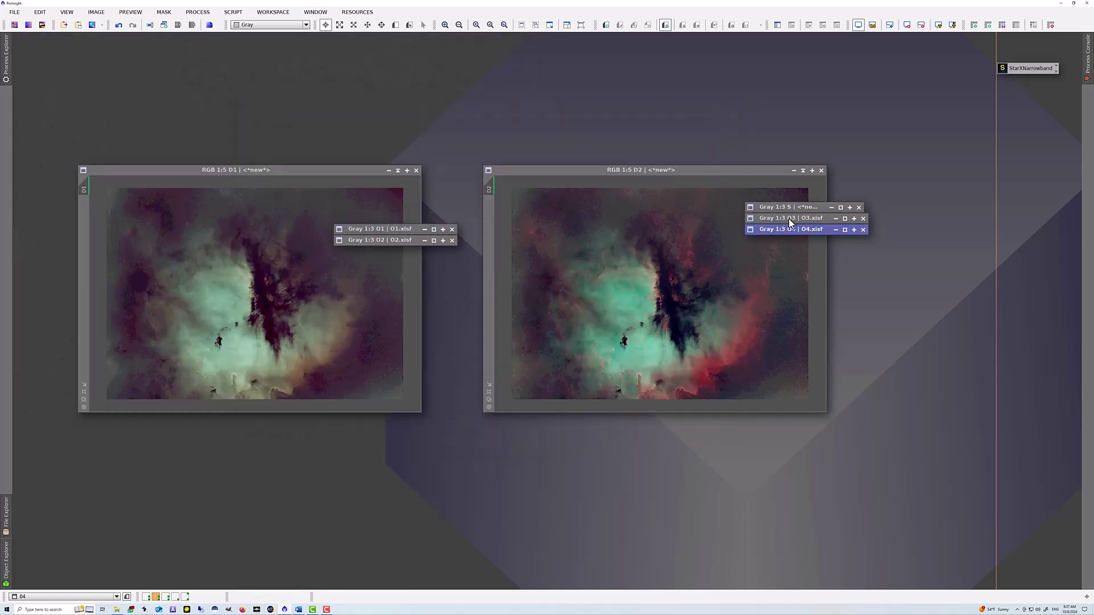
pyautogui.hotkey('ctrl', 'shift', 'F4')
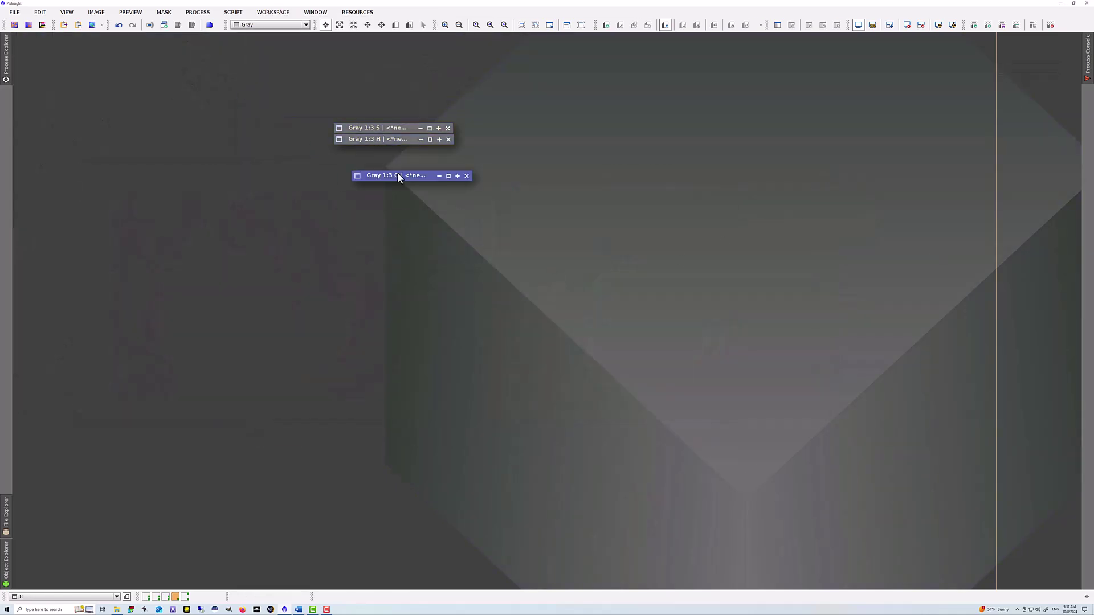
# Step: Open the O and H images as windows and shrink them to smaller sizes
pyautogui.doubleClick(391, 156)
pyautogui.moveTo(555, 84); pyautogui.dragTo(355, 220)
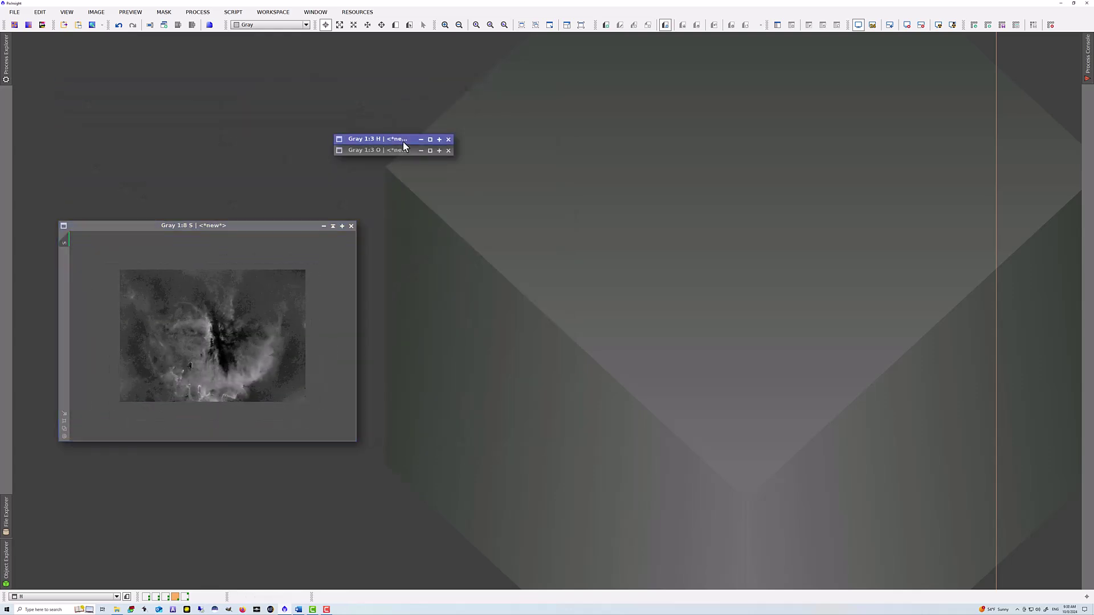
pyautogui.doubleClick(403, 147)
pyautogui.moveTo(539, 128); pyautogui.dragTo(289, 224)
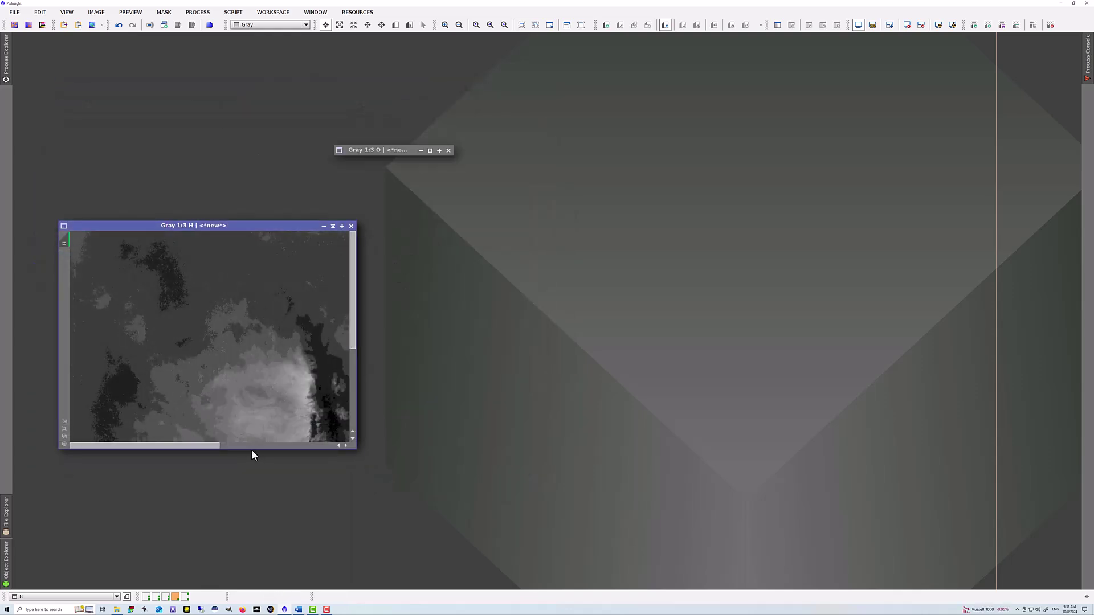
pyautogui.doubleClick(403, 150)
pyautogui.moveTo(541, 105); pyautogui.dragTo(362, 228)
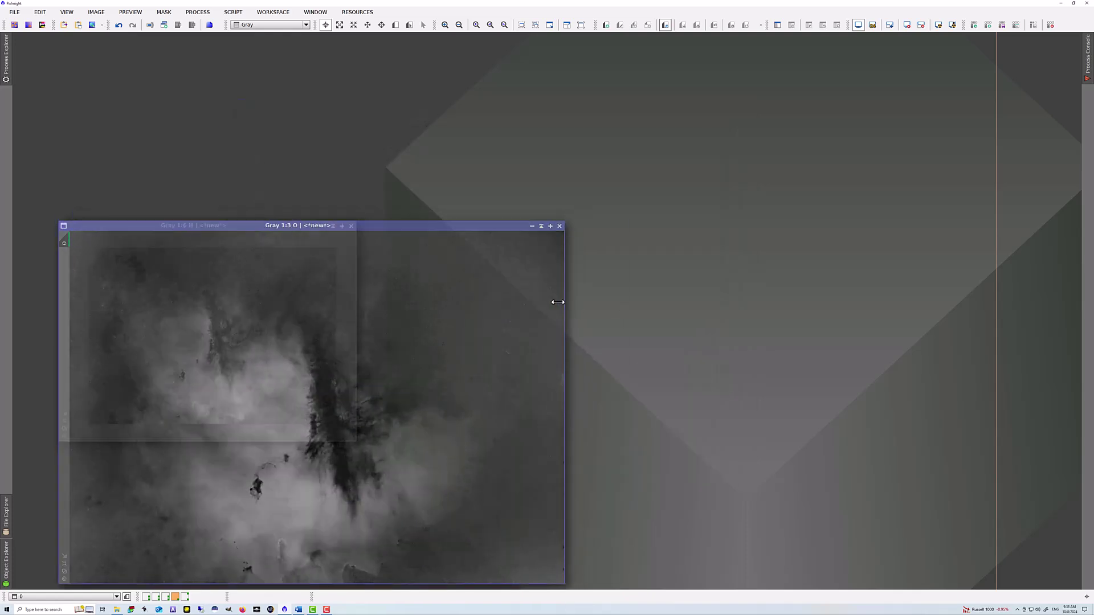
pyautogui.moveTo(545, 584); pyautogui.dragTo(357, 497)
pyautogui.moveTo(205, 224); pyautogui.dragTo(677, 182)
# Step: Tile the windows with S at top centre and H and O side by side below
pyautogui.scroll(-1, 675, 285)
pyautogui.click(493, 194)
pyautogui.moveTo(131, 225); pyautogui.dragTo(488, 64)
pyautogui.moveTo(366, 187); pyautogui.dragTo(357, 290)
pyautogui.moveTo(736, 189); pyautogui.dragTo(737, 293)
pyautogui.click(463, 293)
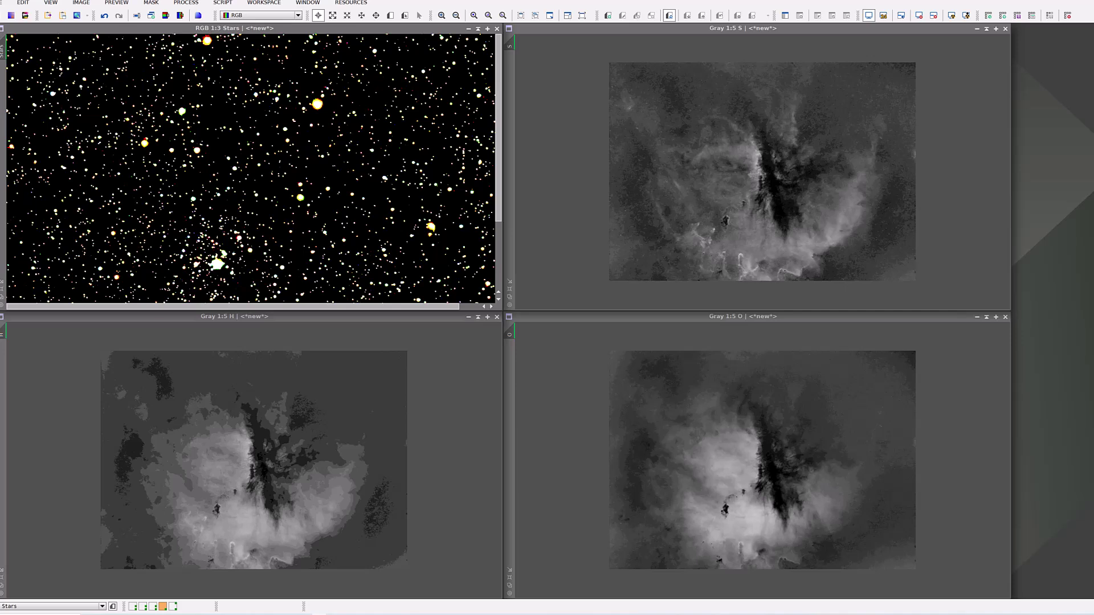
# Step: Keep the SHO workspace, reset the screen stretch on every view, and make H active
pyautogui.click(265, 4)
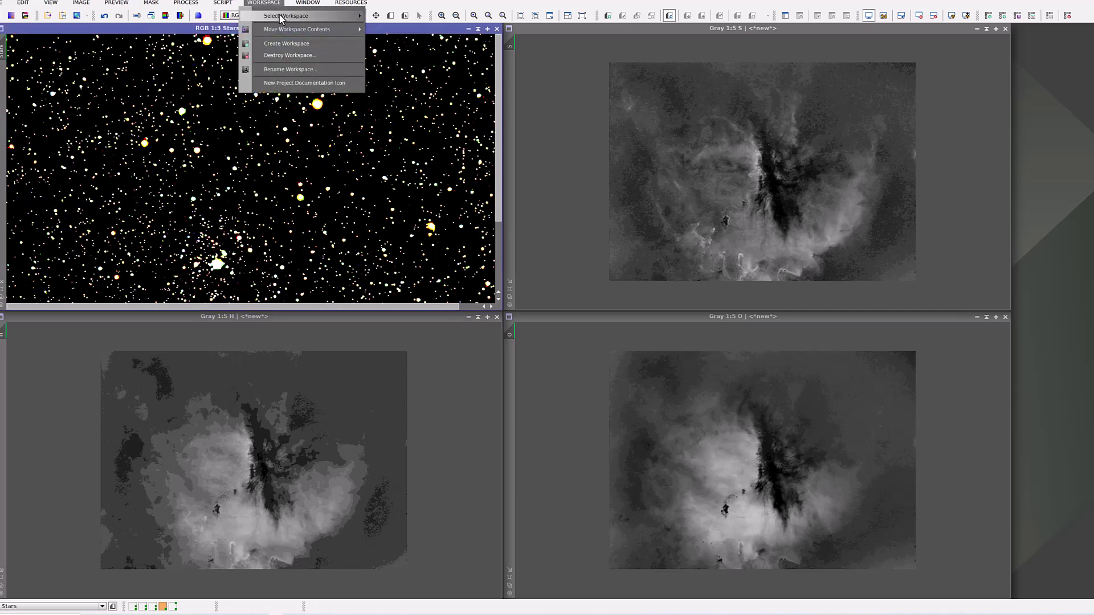
pyautogui.moveTo(285, 16)
pyautogui.click(423, 49)
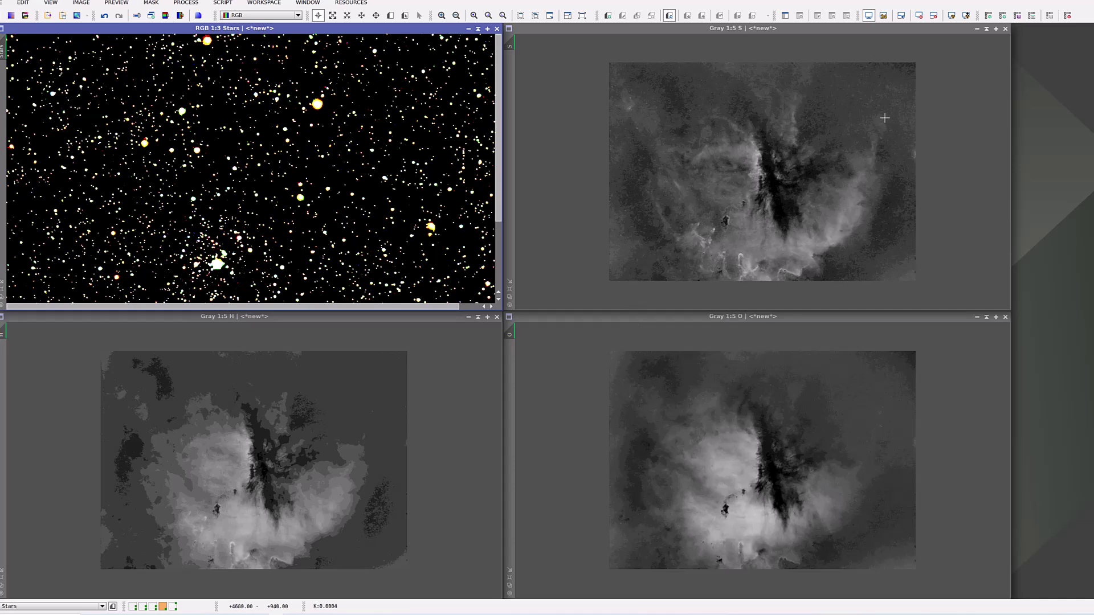
pyautogui.click(918, 16)
pyautogui.click(329, 324)
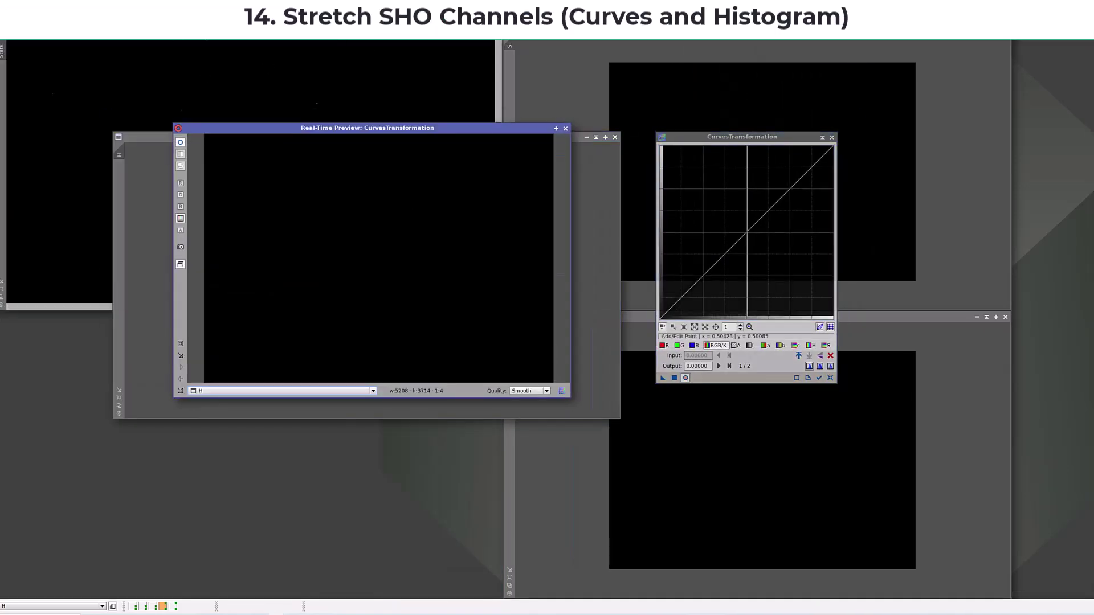
# Step: Try brightening and S-curve contrast curves on H with the live preview
pyautogui.moveTo(662, 378); pyautogui.dragTo(675, 378)
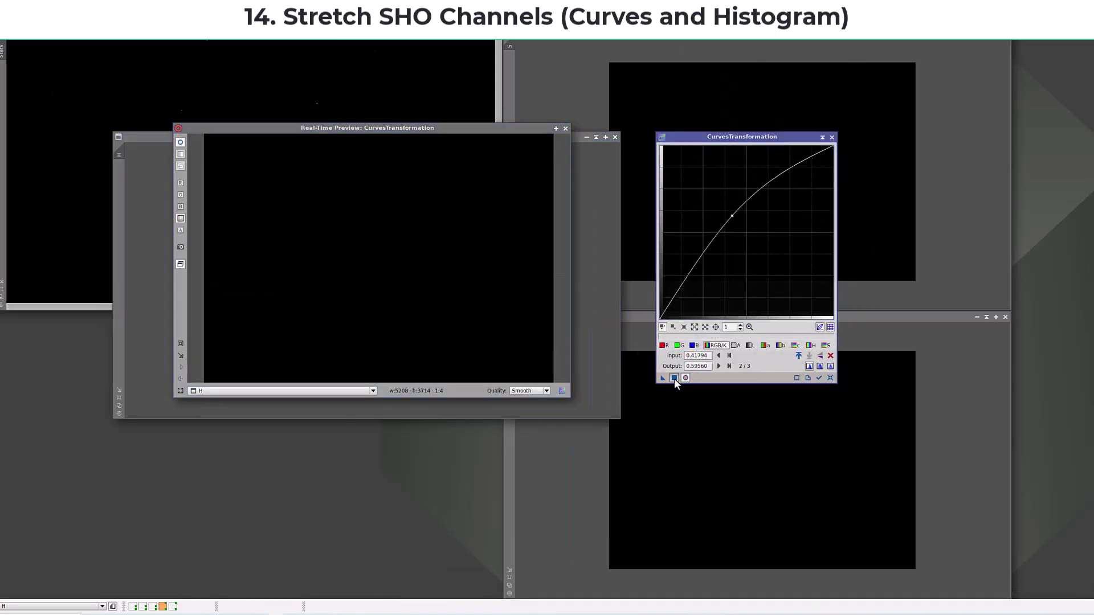
pyautogui.click(686, 378)
pyautogui.click(686, 378)
pyautogui.click(830, 377)
pyautogui.moveTo(746, 232); pyautogui.dragTo(770, 169)
pyautogui.click(830, 378)
pyautogui.click(683, 299)
pyautogui.moveTo(747, 233); pyautogui.dragTo(746, 218)
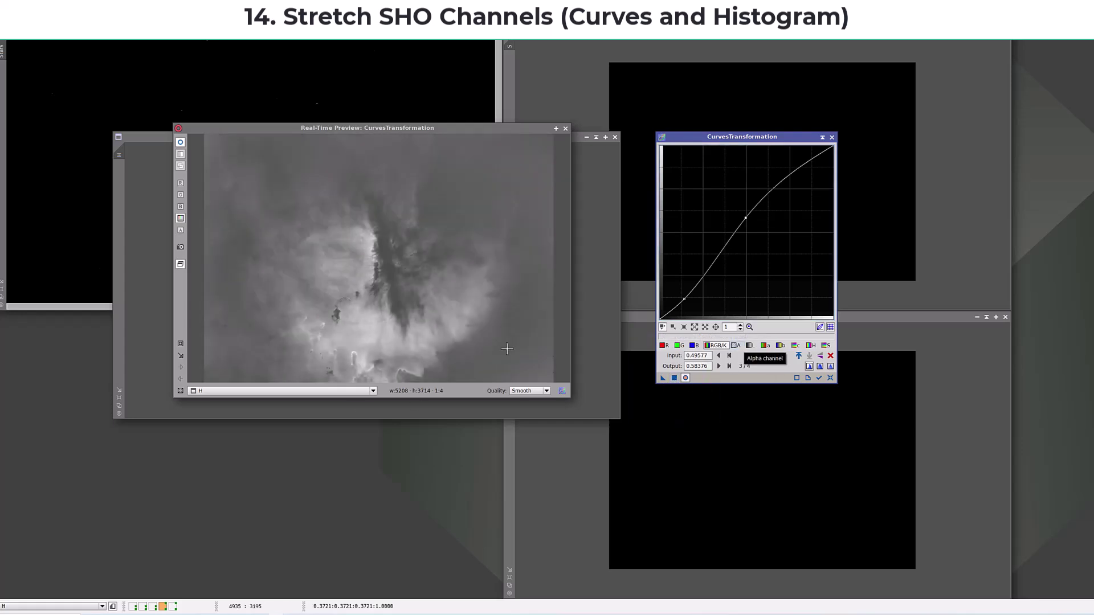
pyautogui.moveTo(684, 299); pyautogui.dragTo(690, 309)
pyautogui.click(830, 379)
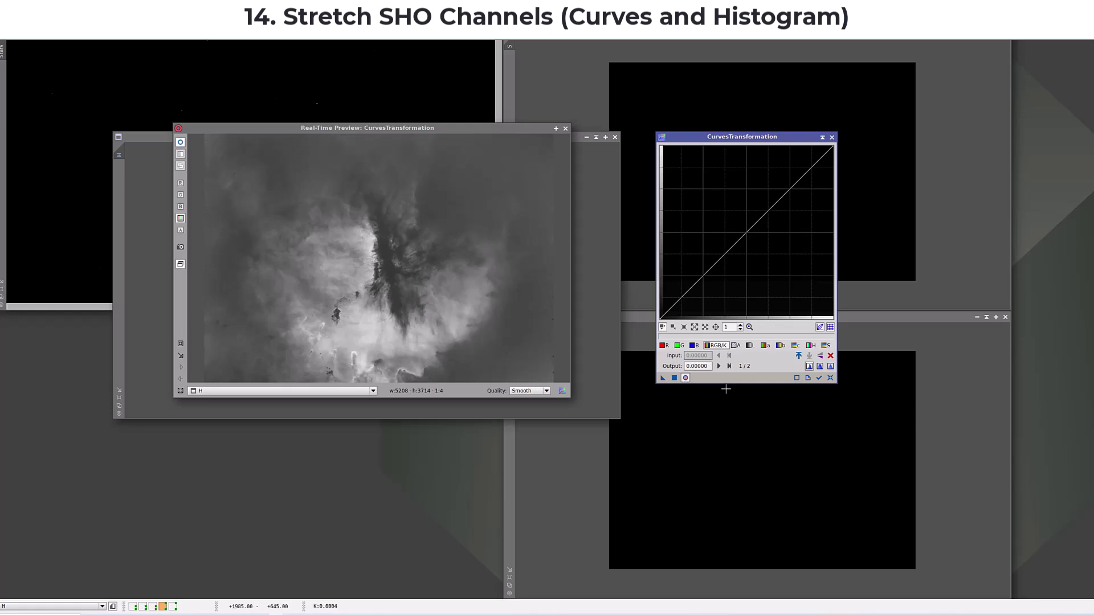
pyautogui.click(565, 129)
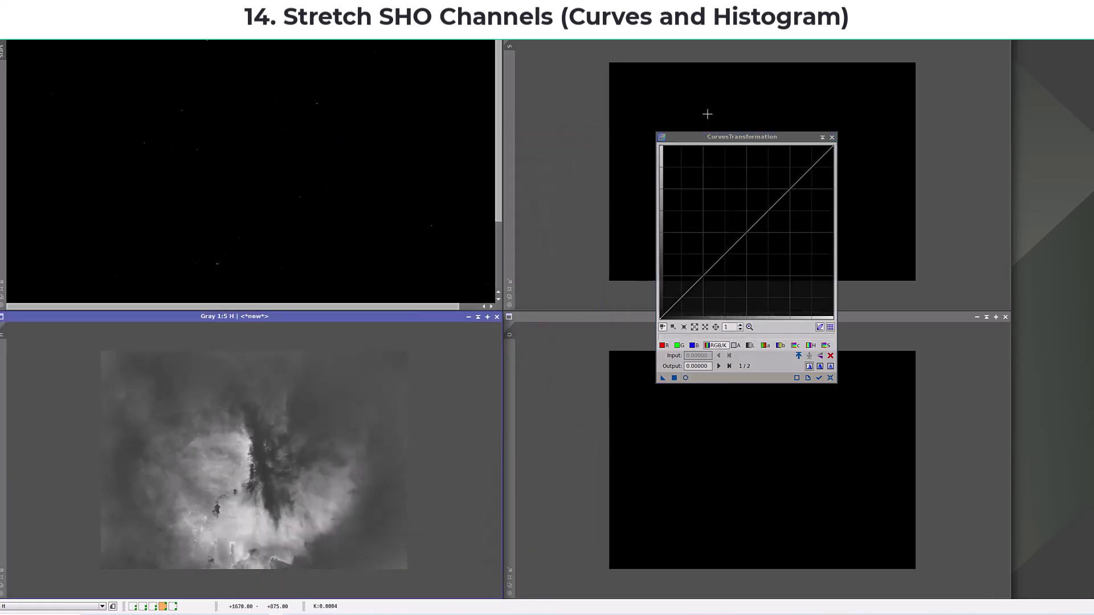
# Step: Bring S into view and apply a contrast S-curve that brightens it
pyautogui.moveTo(718, 31); pyautogui.dragTo(309, 129)
pyautogui.click(686, 378)
pyautogui.moveTo(726, 253); pyautogui.dragTo(777, 167)
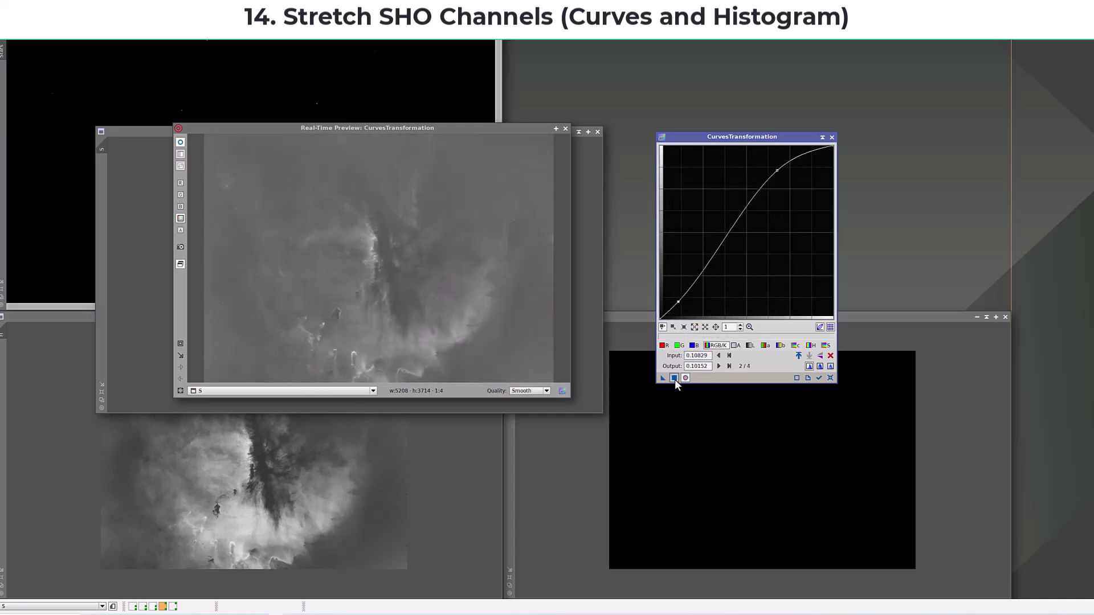
pyautogui.press('Delete')
pyautogui.moveTo(683, 294); pyautogui.dragTo(683, 306)
pyautogui.click(760, 219)
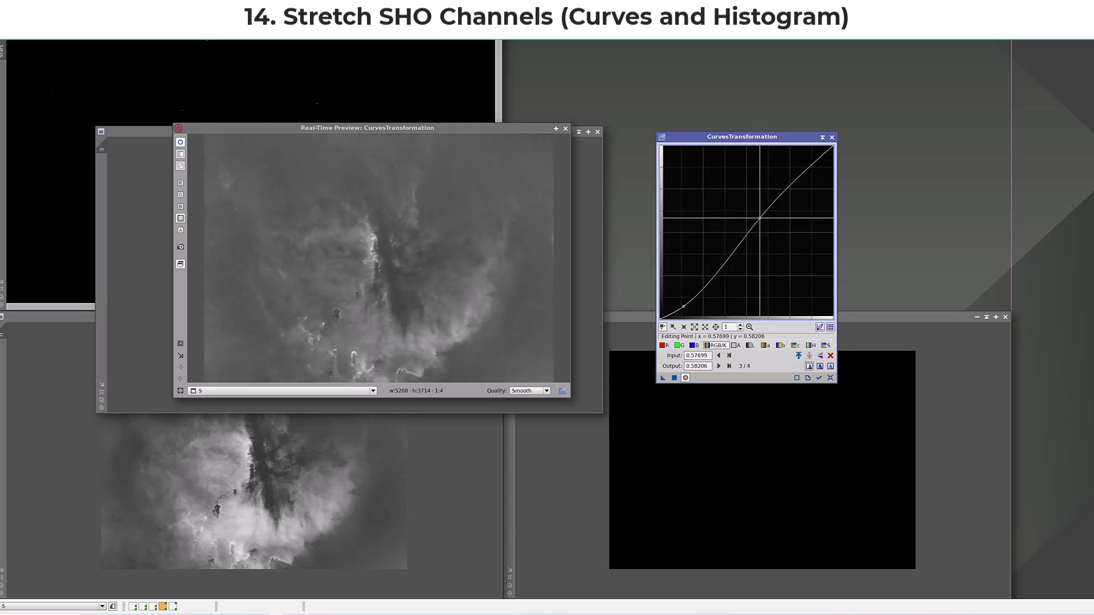
pyautogui.click(674, 377)
pyautogui.click(830, 378)
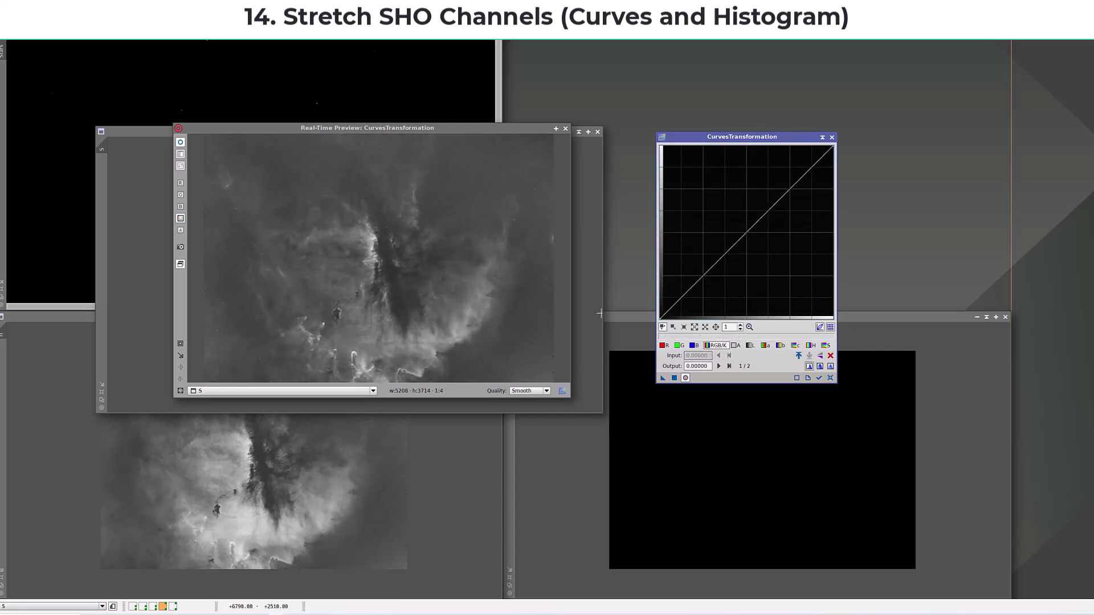
# Step: Apply a brightening curve to O, test further curve shapes, then close CurvesTransformation
pyautogui.click(565, 130)
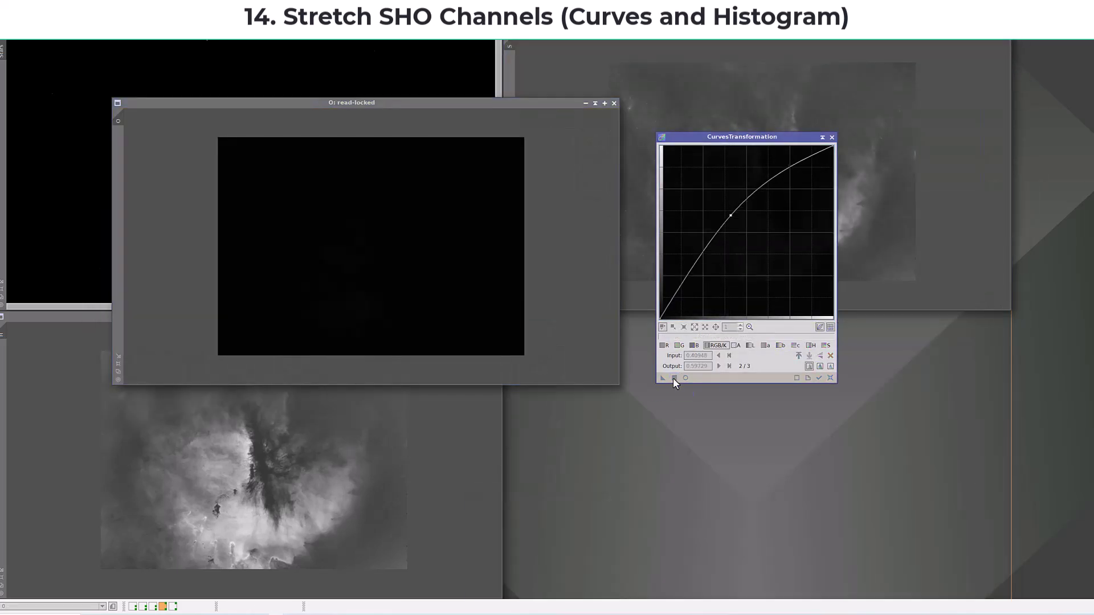
pyautogui.click(674, 378)
pyautogui.click(830, 378)
pyautogui.click(683, 299)
pyautogui.click(686, 377)
pyautogui.moveTo(683, 299); pyautogui.dragTo(688, 306)
pyautogui.click(800, 183)
pyautogui.click(830, 378)
pyautogui.click(674, 307)
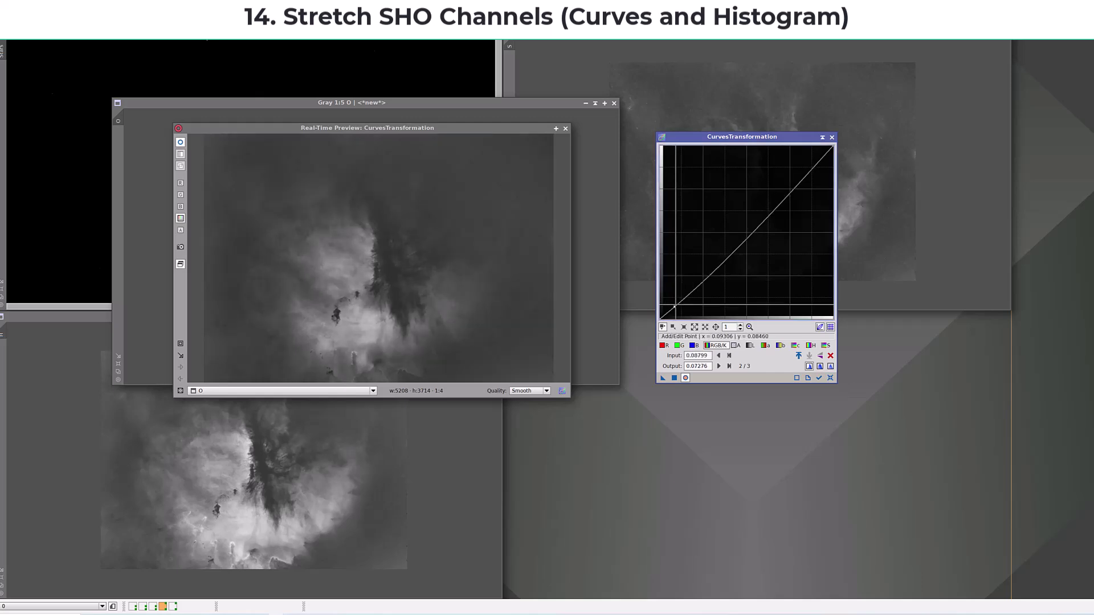
pyautogui.moveTo(761, 222); pyautogui.dragTo(786, 176)
pyautogui.click(830, 377)
pyautogui.click(831, 137)
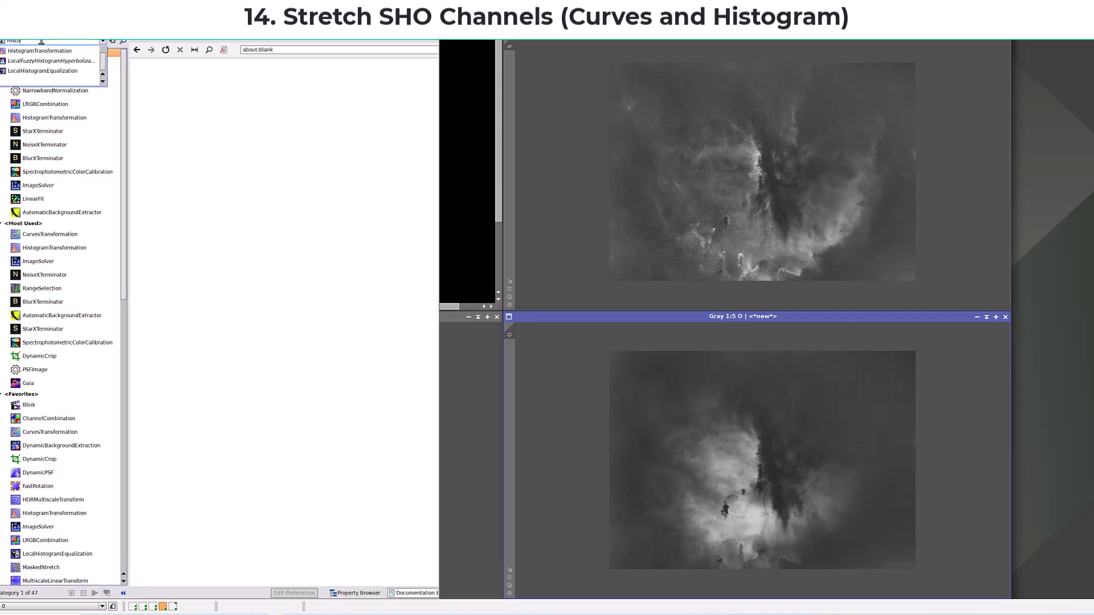
# Step: Clip the H image's shadows in HistogramTransformation to darken its background and apply
pyautogui.click(678, 444)
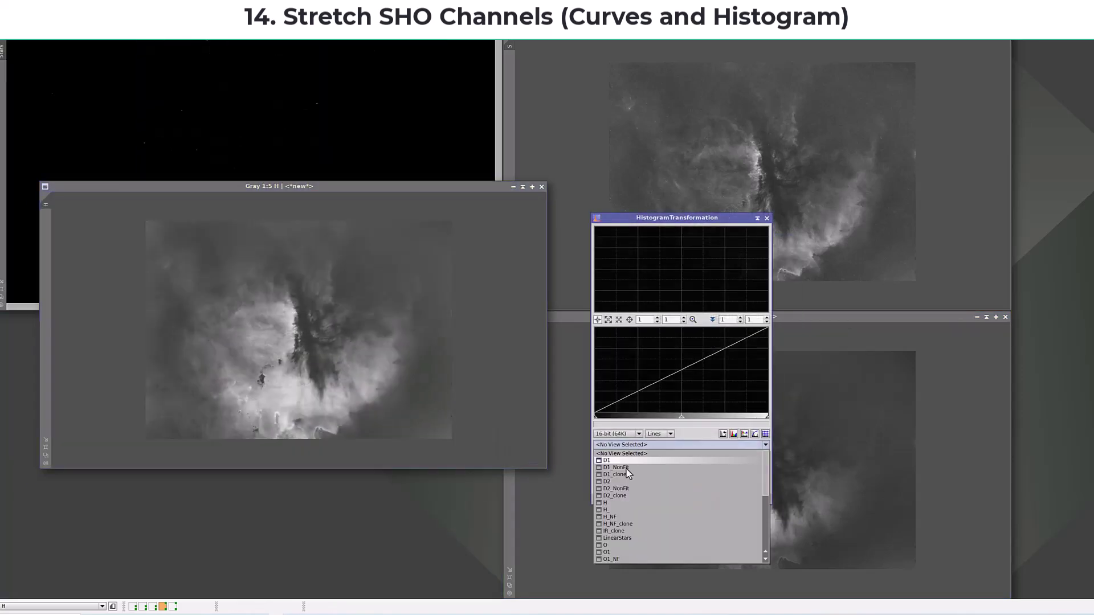
pyautogui.click(605, 502)
pyautogui.moveTo(596, 416); pyautogui.dragTo(620, 427)
pyautogui.click(620, 500)
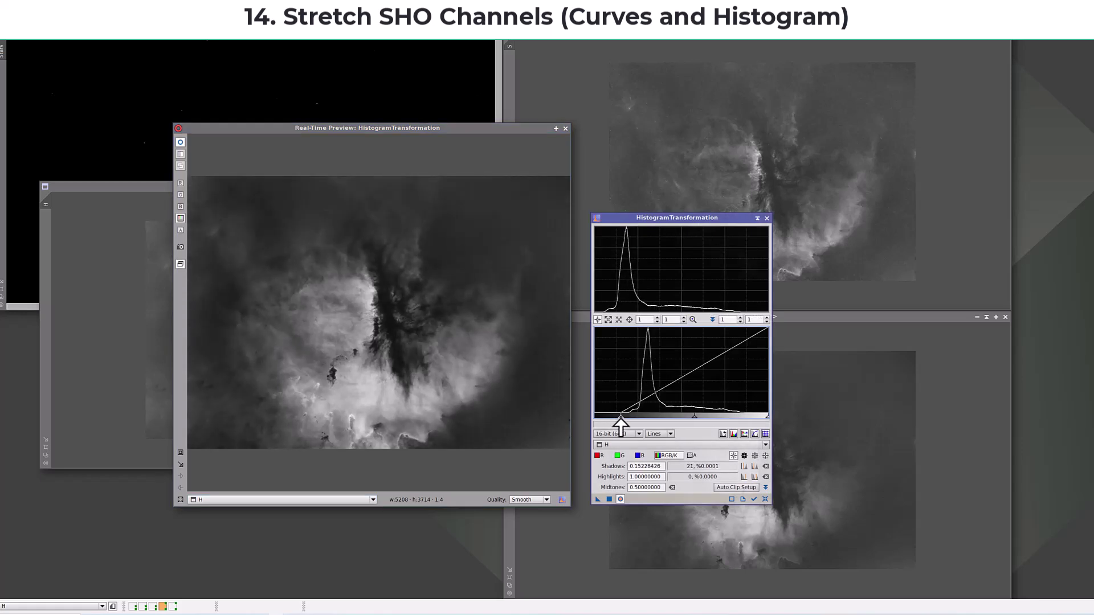
pyautogui.moveTo(689, 427); pyautogui.dragTo(703, 427)
pyautogui.click(609, 499)
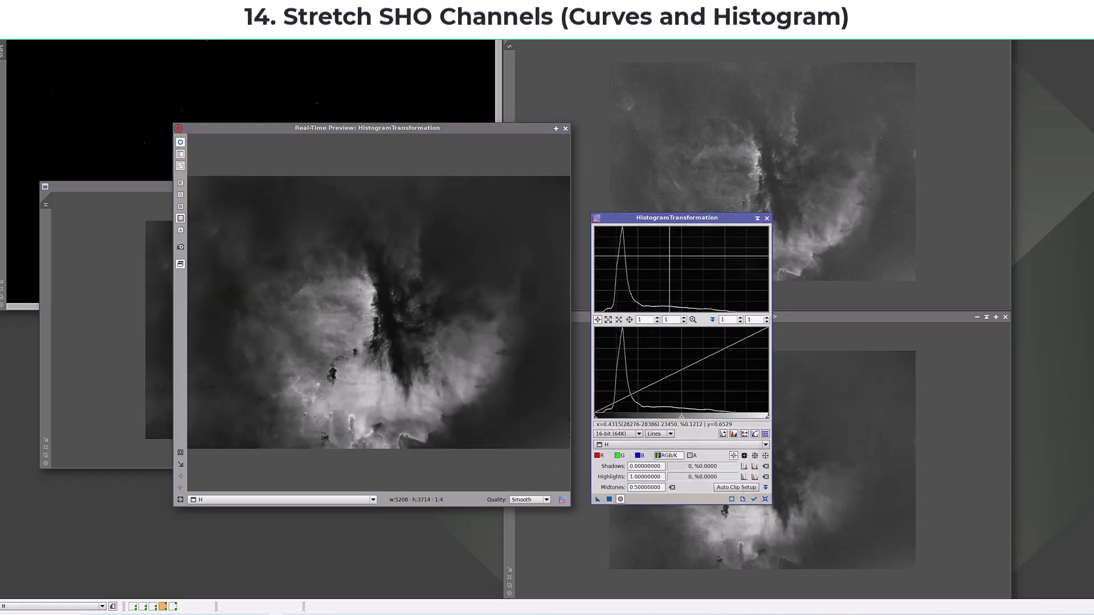
pyautogui.click(620, 499)
# Step: Raise the shadows on O and S with live preview and apply the stretch
pyautogui.click(677, 444)
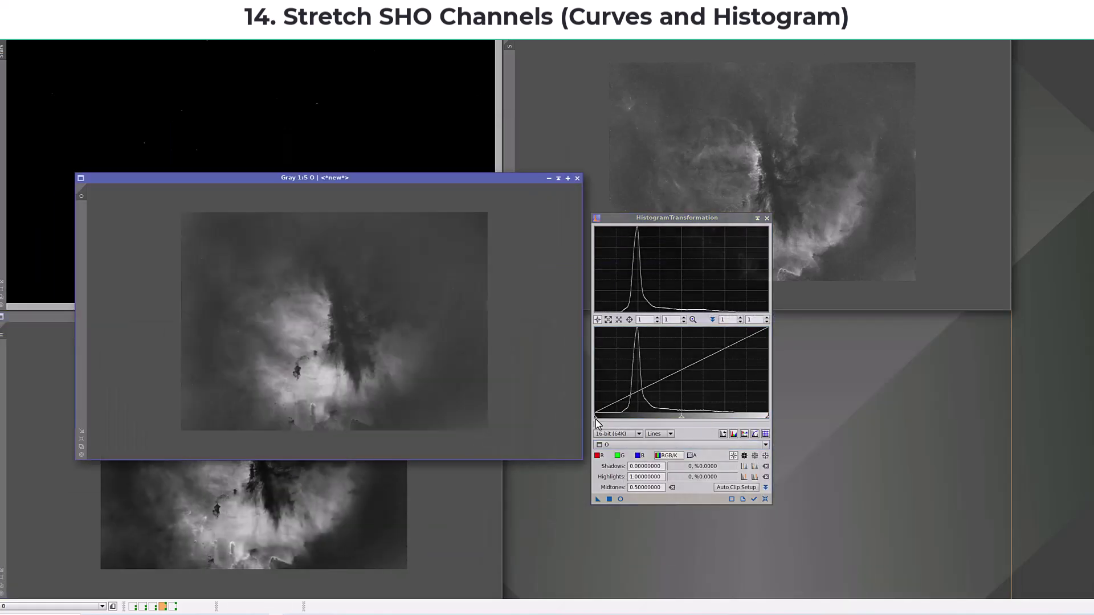
pyautogui.click(621, 499)
pyautogui.moveTo(595, 417); pyautogui.dragTo(607, 419)
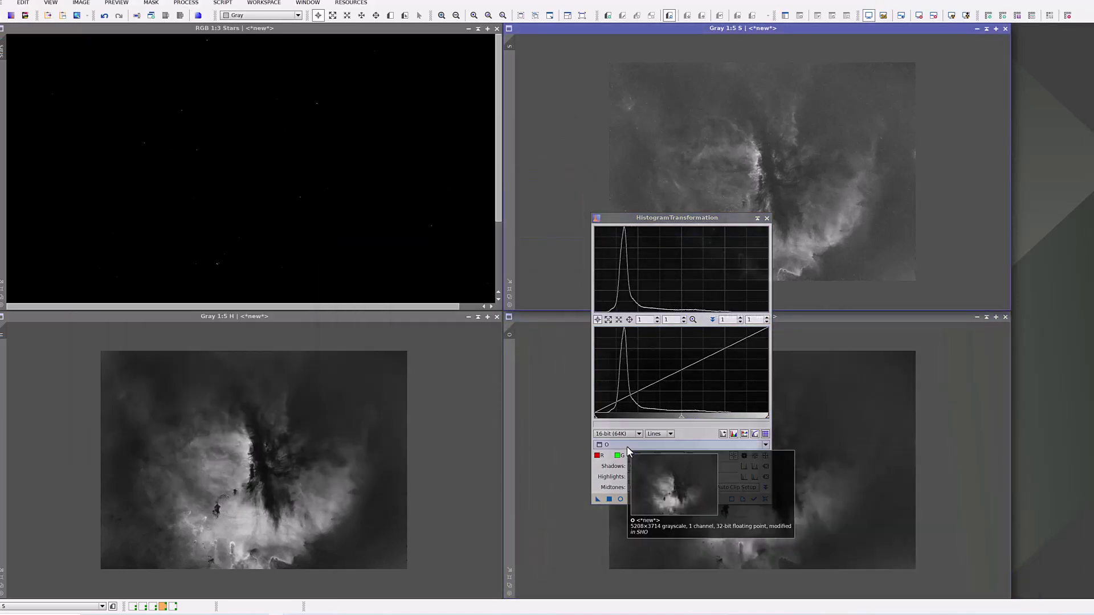
pyautogui.click(628, 452)
pyautogui.click(620, 499)
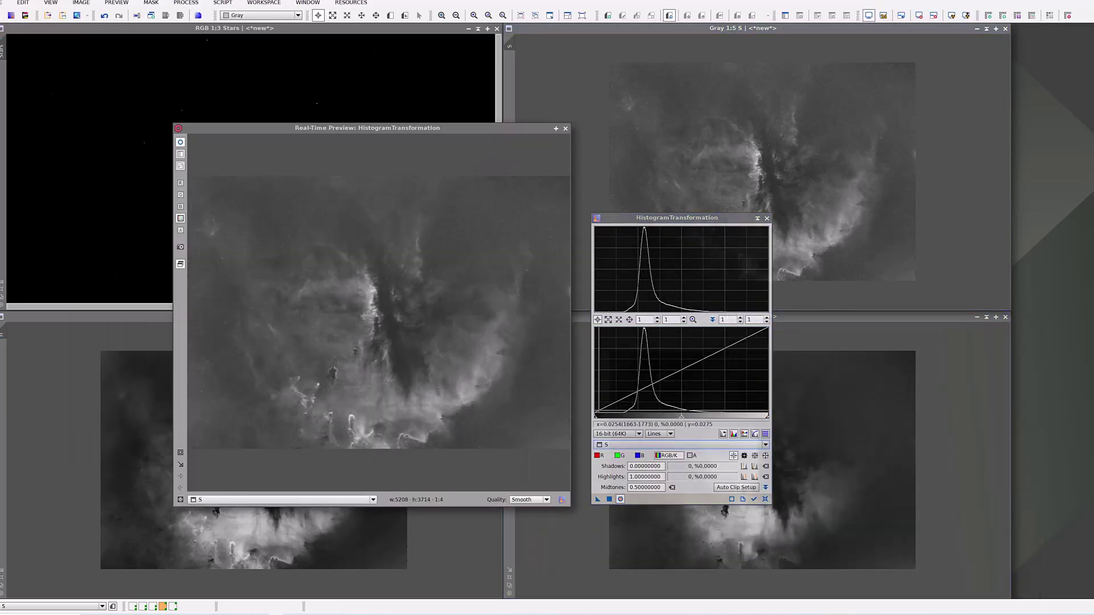
pyautogui.moveTo(595, 417); pyautogui.dragTo(611, 417)
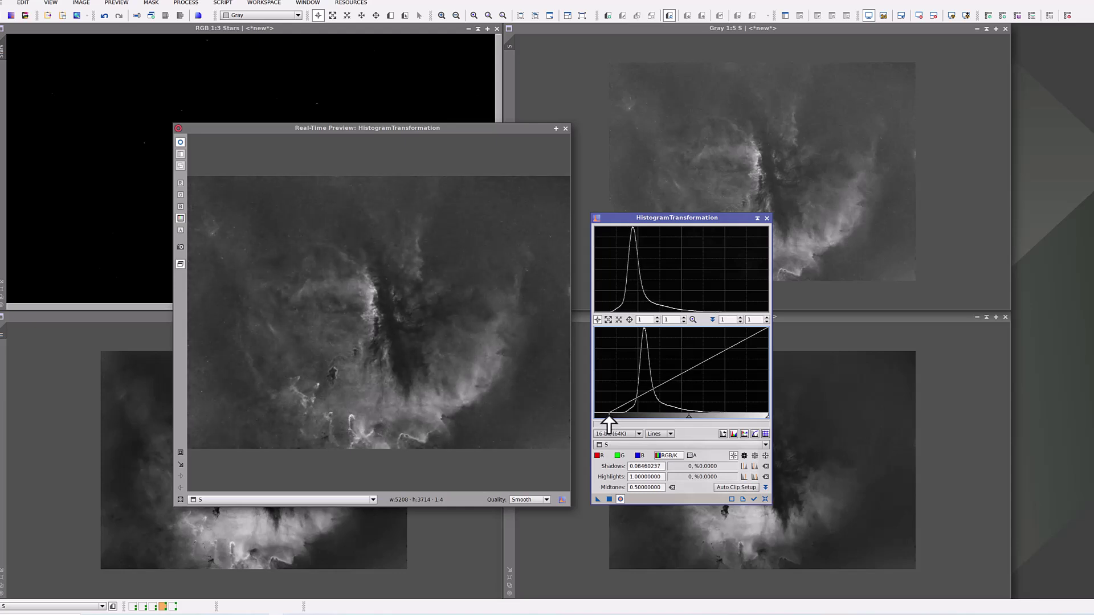
pyautogui.click(609, 499)
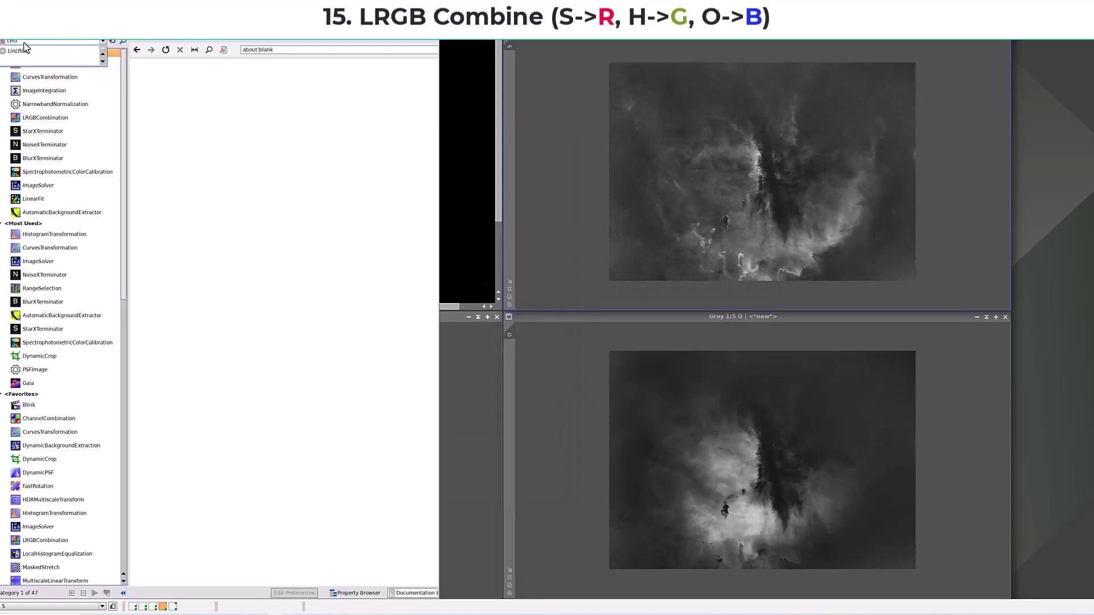
# Step: In LRGBCombination, assign S to red, H to green and O to blue
pyautogui.click(566, 295)
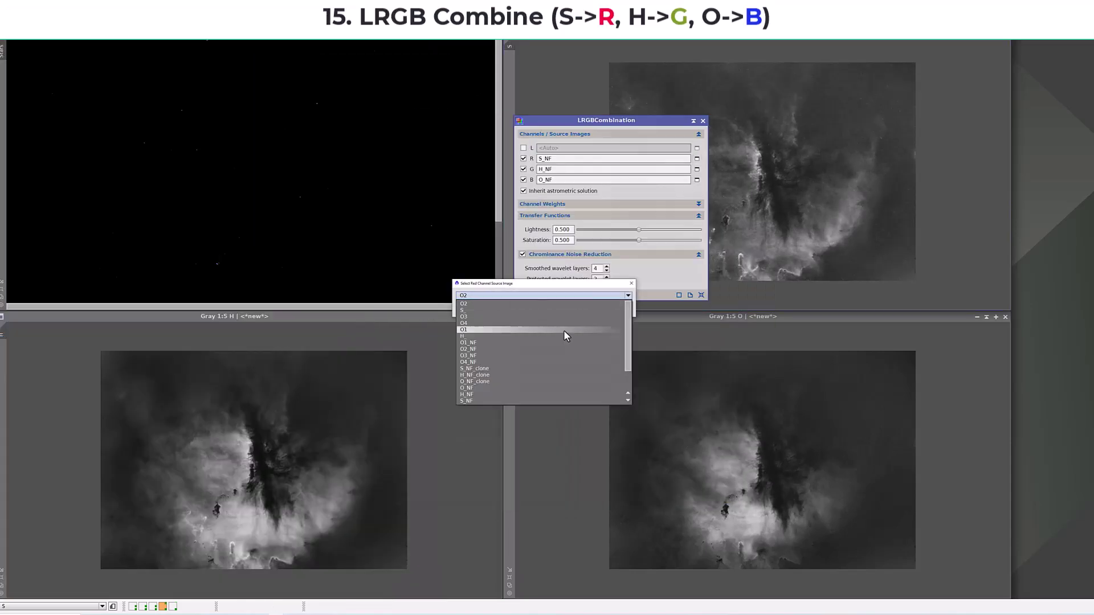
pyautogui.click(462, 310)
pyautogui.click(575, 308)
pyautogui.click(697, 169)
pyautogui.click(628, 296)
pyautogui.click(463, 336)
pyautogui.click(575, 308)
pyautogui.click(696, 179)
pyautogui.click(557, 353)
pyautogui.click(575, 308)
# Step: Apply the combination to create the SHO colour image Image33
pyautogui.click(543, 295)
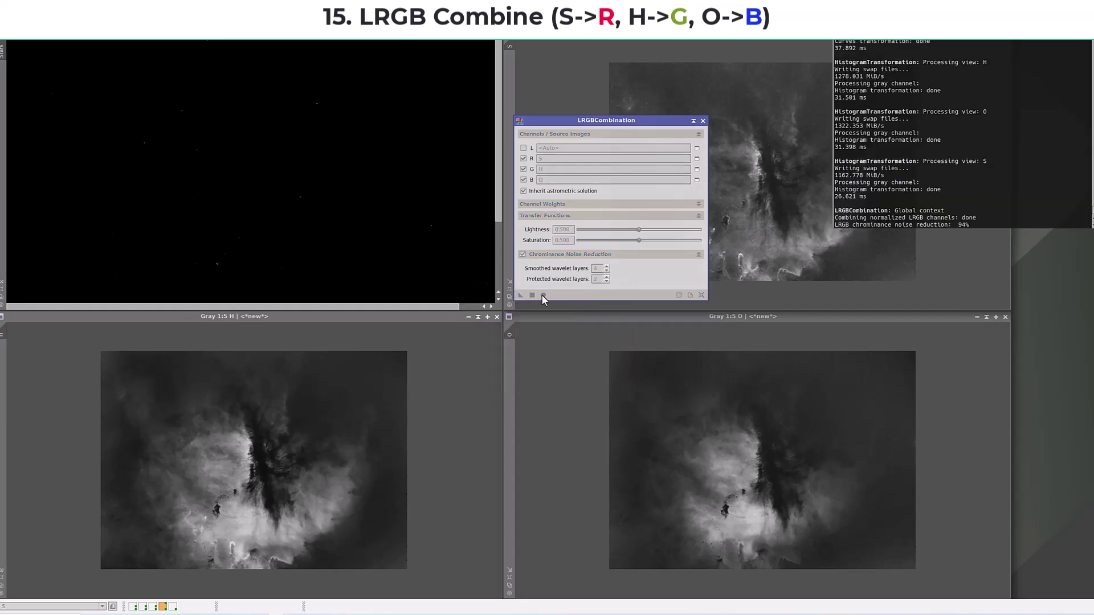
pyautogui.moveTo(617, 120); pyautogui.dragTo(665, 121)
pyautogui.scroll(3, 548, 372)
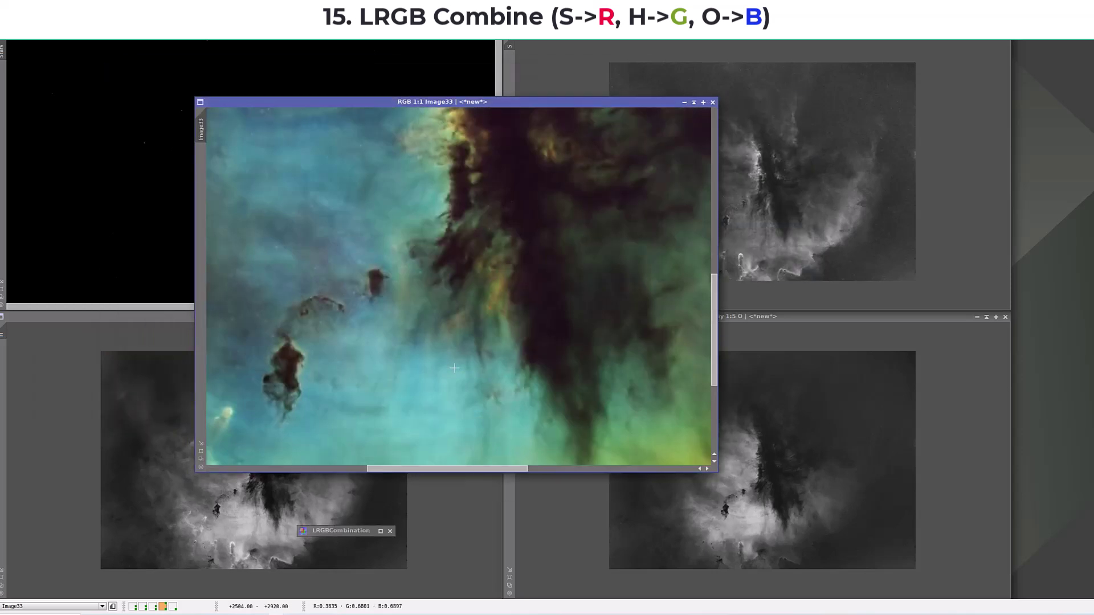
pyautogui.scroll(-3, 548, 371)
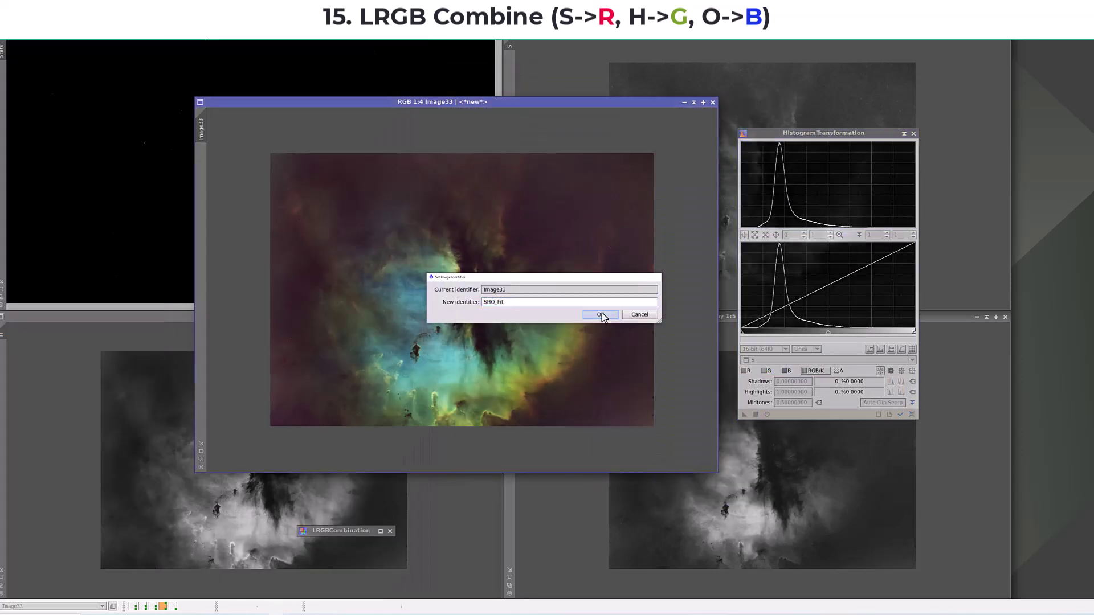
# Step: Rename the image SHO_Fit and clip its shadows, trimming the blue channel slightly
pyautogui.click(601, 315)
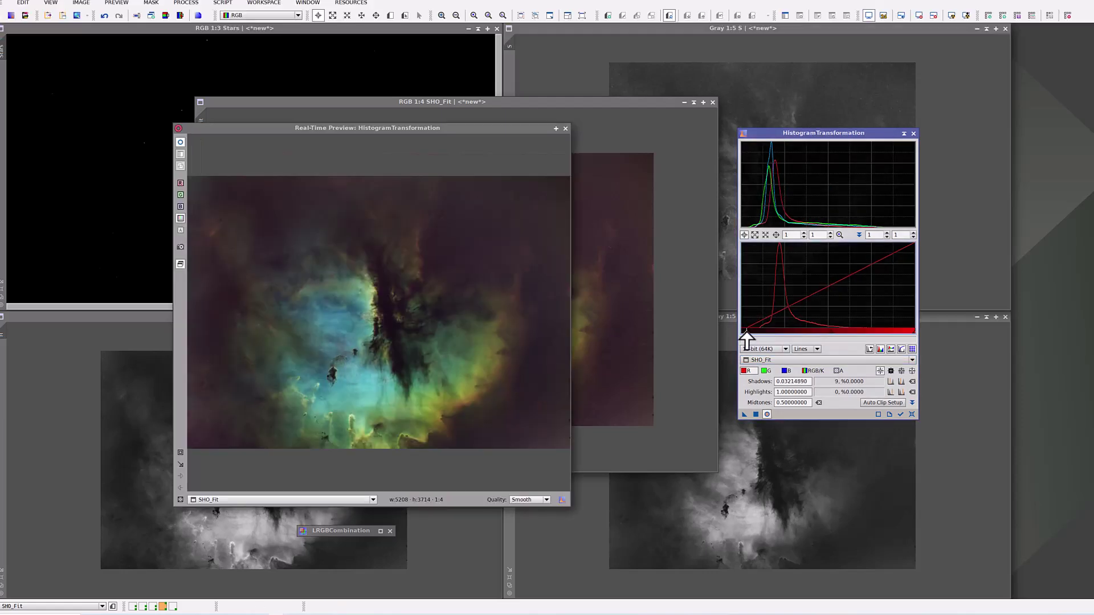
pyautogui.moveTo(746, 330); pyautogui.dragTo(758, 330)
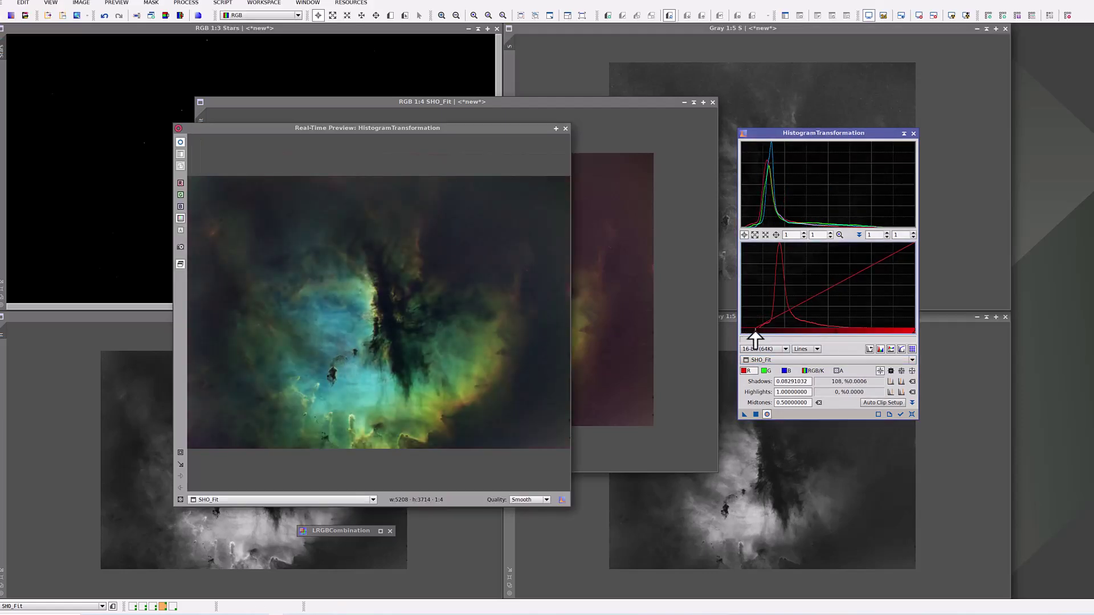
pyautogui.click(912, 414)
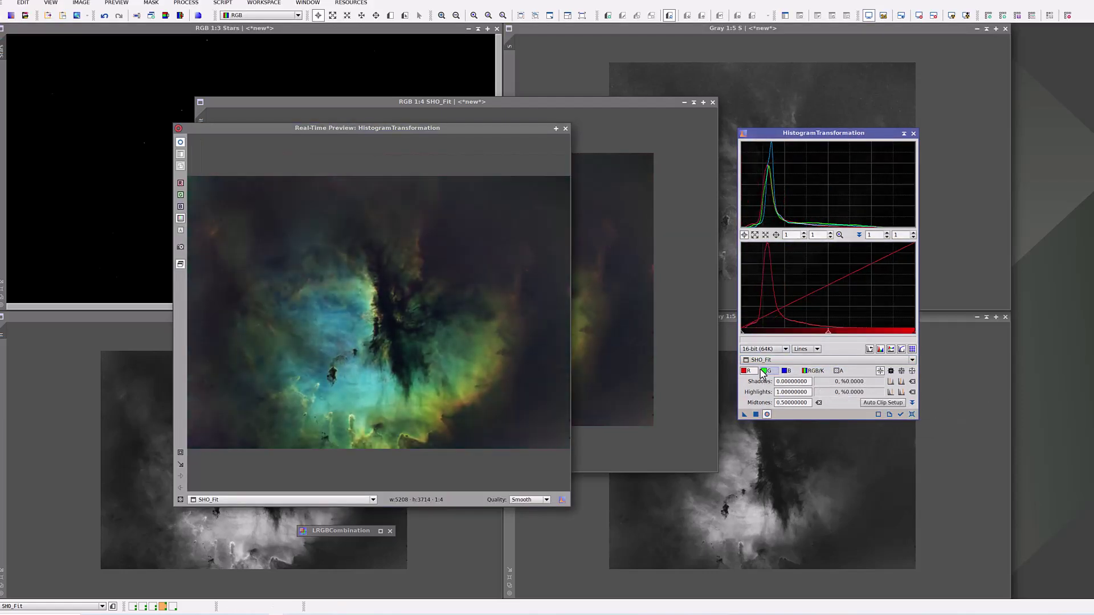
pyautogui.click(788, 371)
pyautogui.moveTo(742, 332); pyautogui.dragTo(747, 338)
pyautogui.click(756, 415)
# Step: Close HistogramTransformation and start a live-preview mid-curve lift on SHO_Fit
pyautogui.click(914, 134)
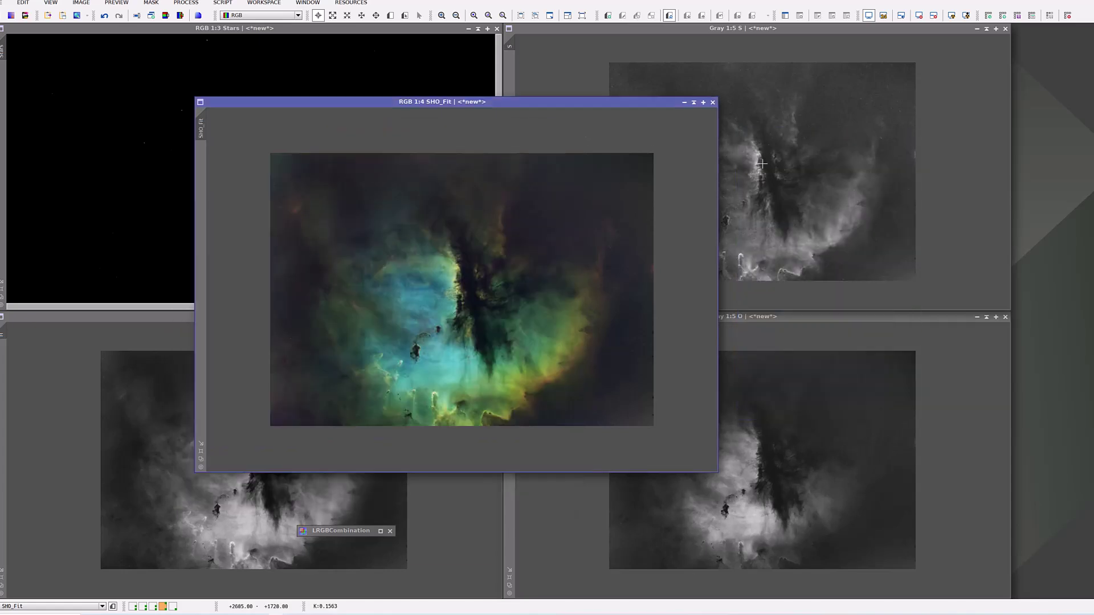
pyautogui.click(685, 377)
pyautogui.moveTo(728, 252); pyautogui.dragTo(747, 239)
# Step: Lower SHO_Fit's green curve and lift its lightness curve, comparing with live preview, then apply
pyautogui.click(679, 346)
pyautogui.click(715, 345)
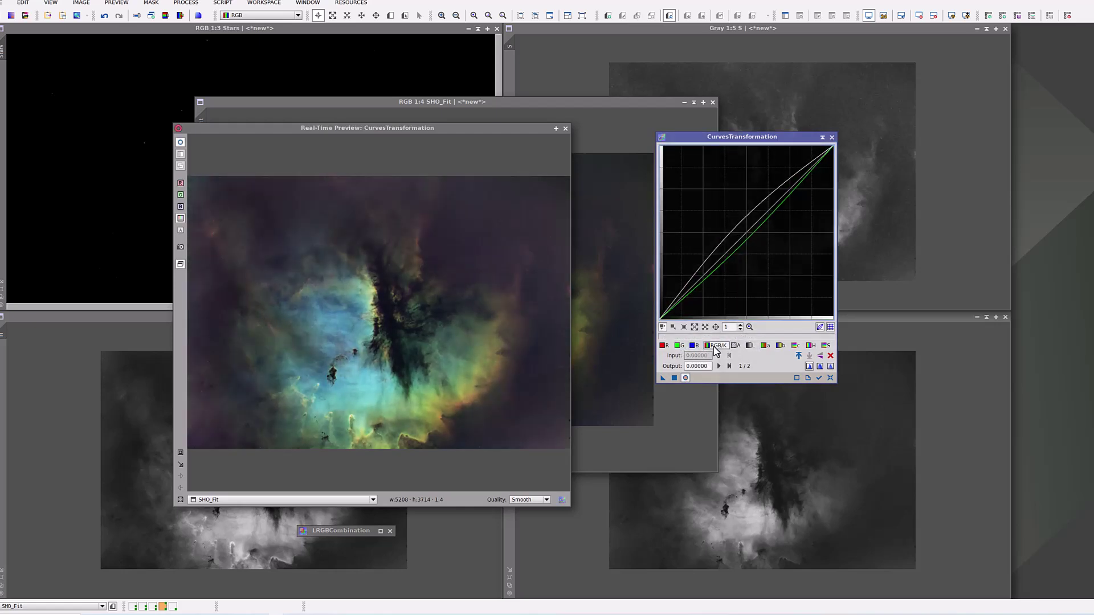
pyautogui.moveTo(674, 300); pyautogui.dragTo(673, 305)
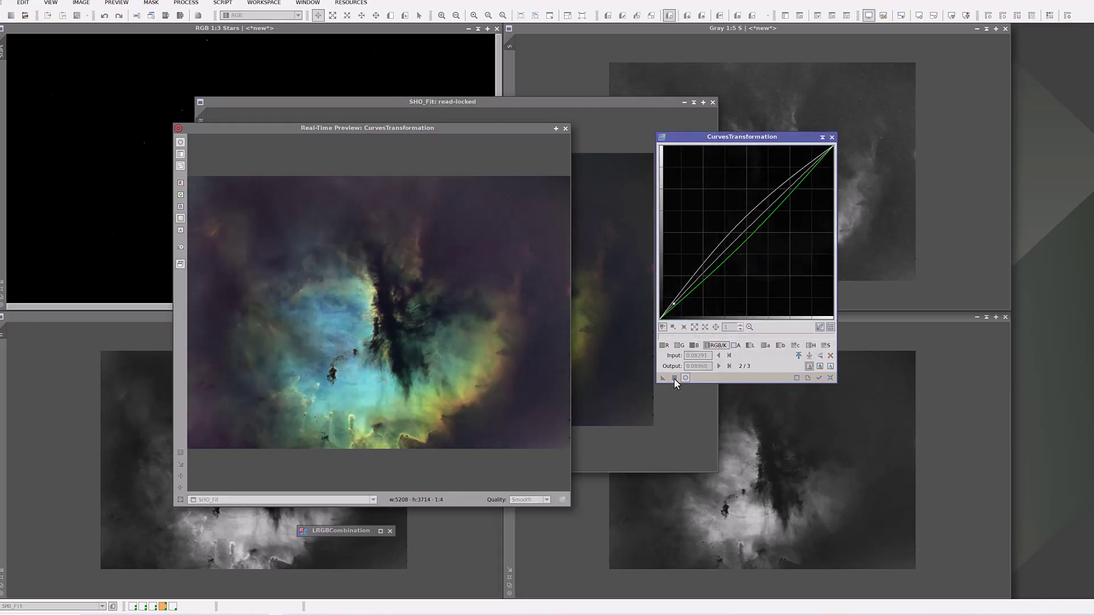
pyautogui.click(830, 378)
pyautogui.click(750, 345)
pyautogui.moveTo(693, 285); pyautogui.dragTo(694, 280)
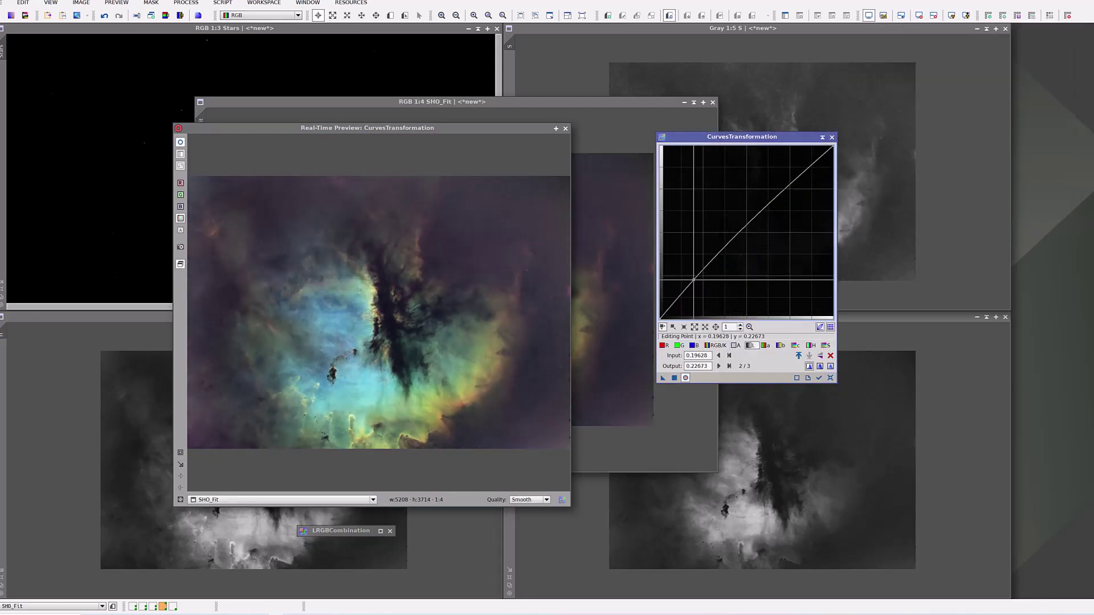
pyautogui.click(830, 377)
pyautogui.moveTo(788, 190); pyautogui.dragTo(787, 180)
pyautogui.moveTo(676, 301); pyautogui.dragTo(677, 296)
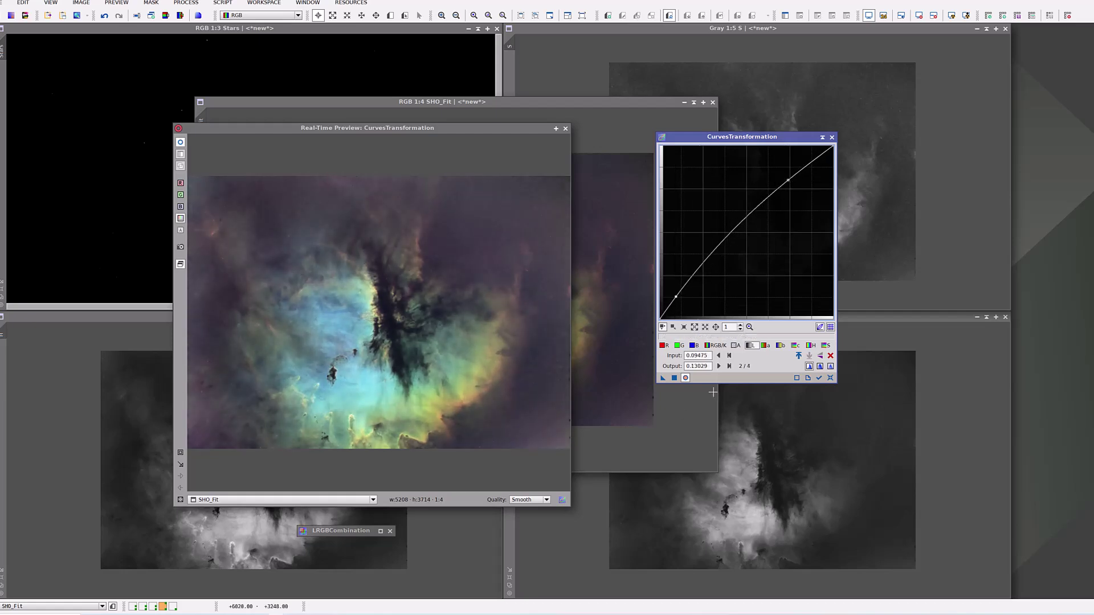
pyautogui.click(685, 378)
pyautogui.click(685, 378)
pyautogui.click(722, 346)
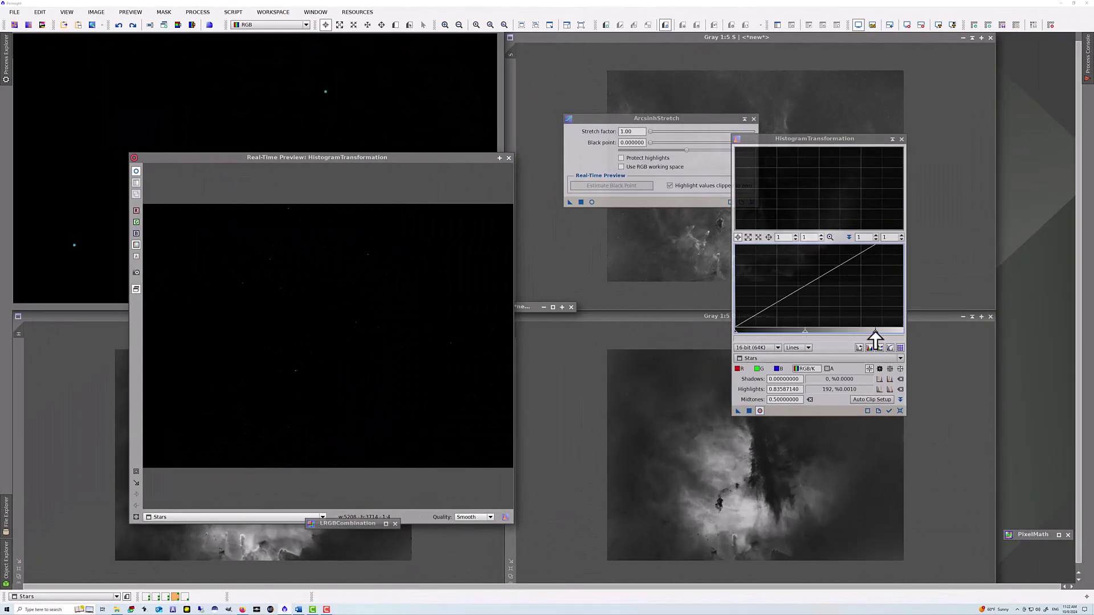
# Step: Pull the Stars image's highlights left in HistogramTransformation and apply to reveal more stars
pyautogui.moveTo(875, 332); pyautogui.dragTo(831, 338)
pyautogui.click(749, 411)
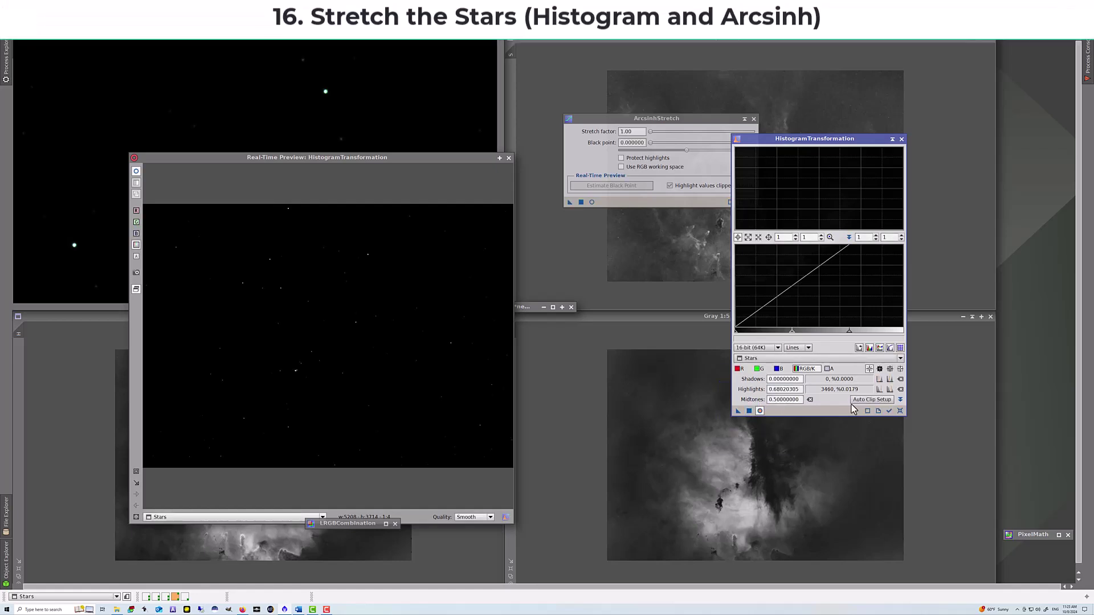
pyautogui.click(900, 411)
pyautogui.click(509, 159)
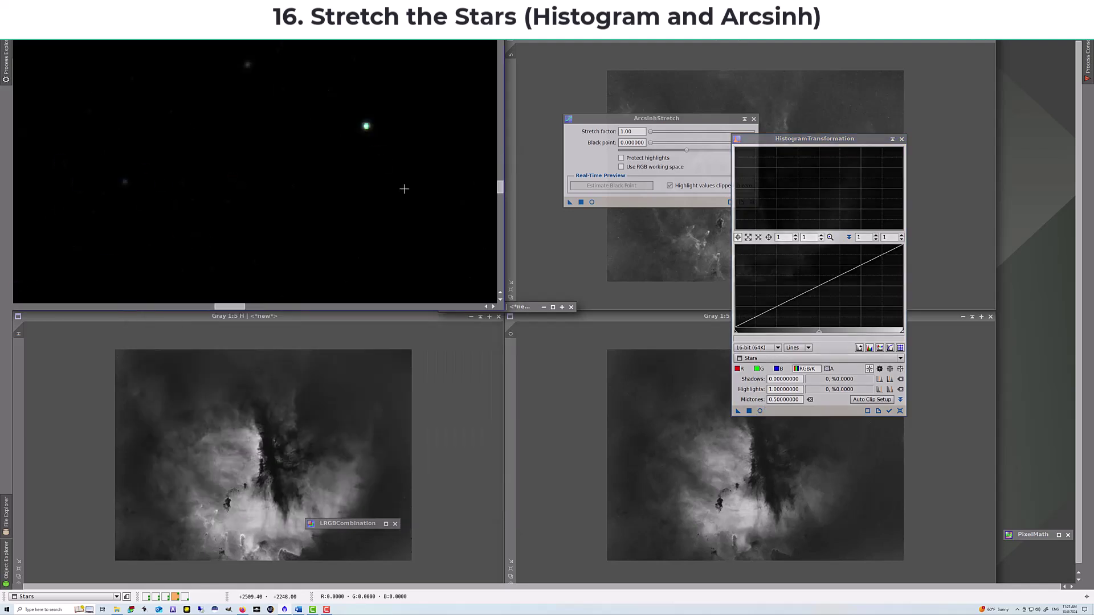
# Step: Open an ArcsinhStretch live preview on the Stars image
pyautogui.scroll(-2, 403, 187)
pyautogui.scroll(1, 404, 190)
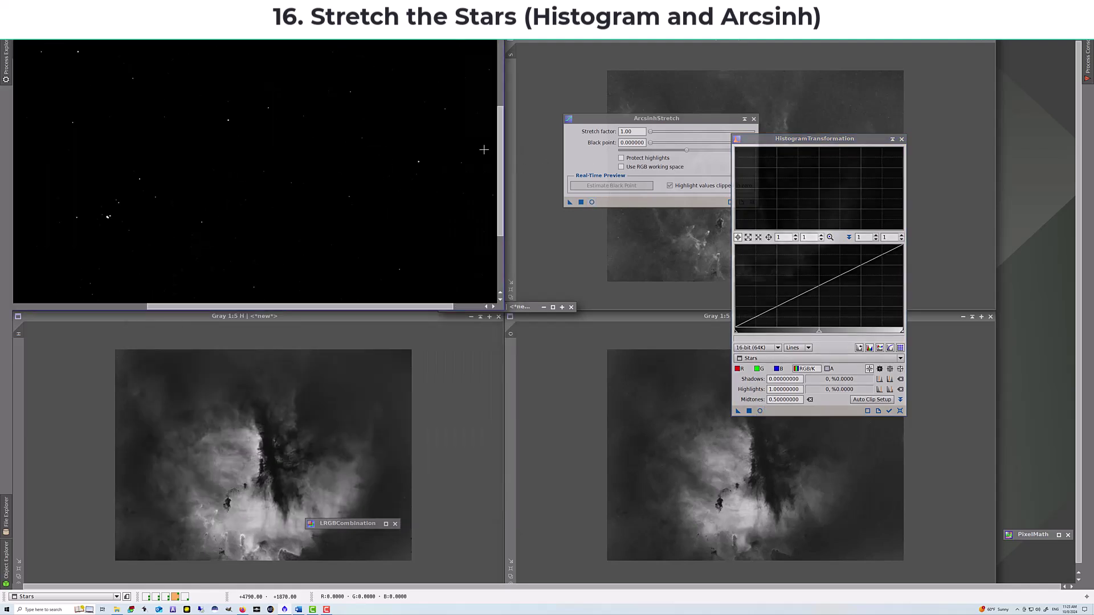
pyautogui.scroll(2, 491, 145)
pyautogui.click(592, 202)
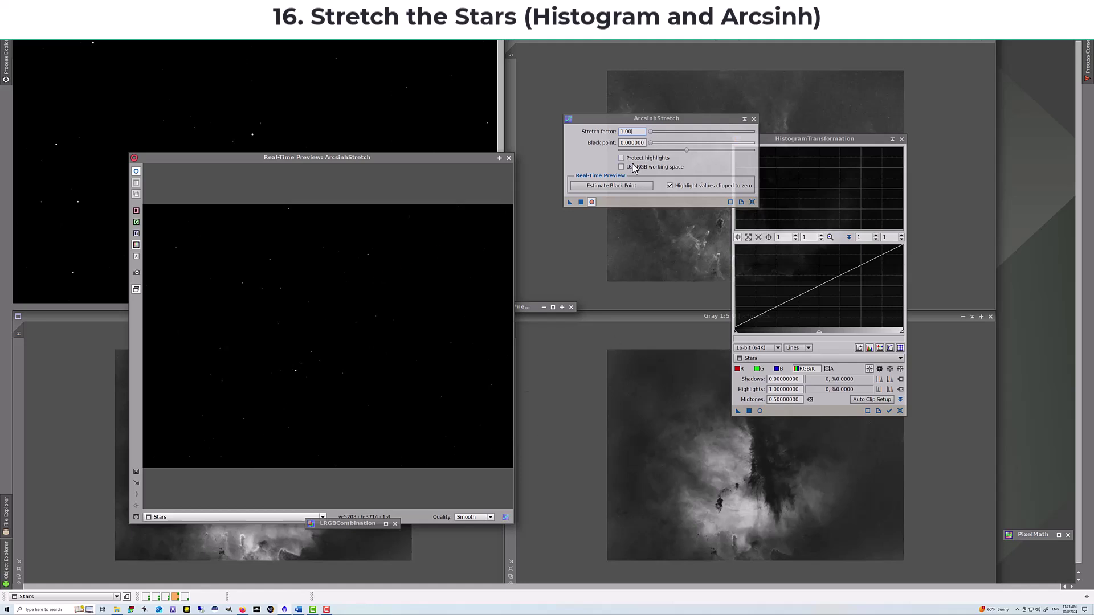
# Step: Apply an ArcsinhStretch with stretch factor 4.48 to the Stars image
pyautogui.click(605, 189)
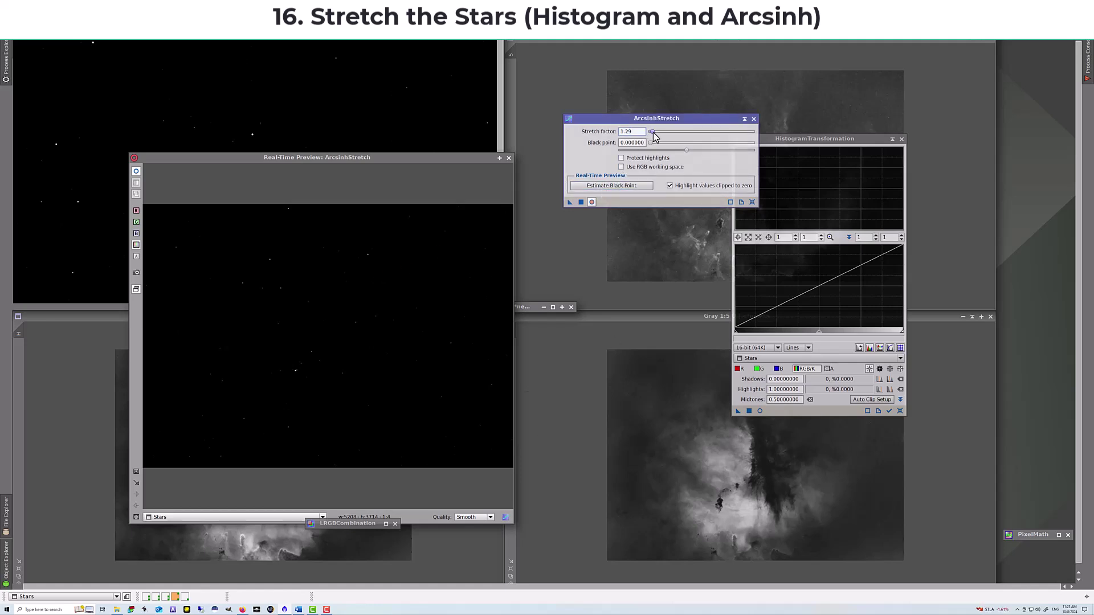
pyautogui.moveTo(654, 135); pyautogui.dragTo(670, 136)
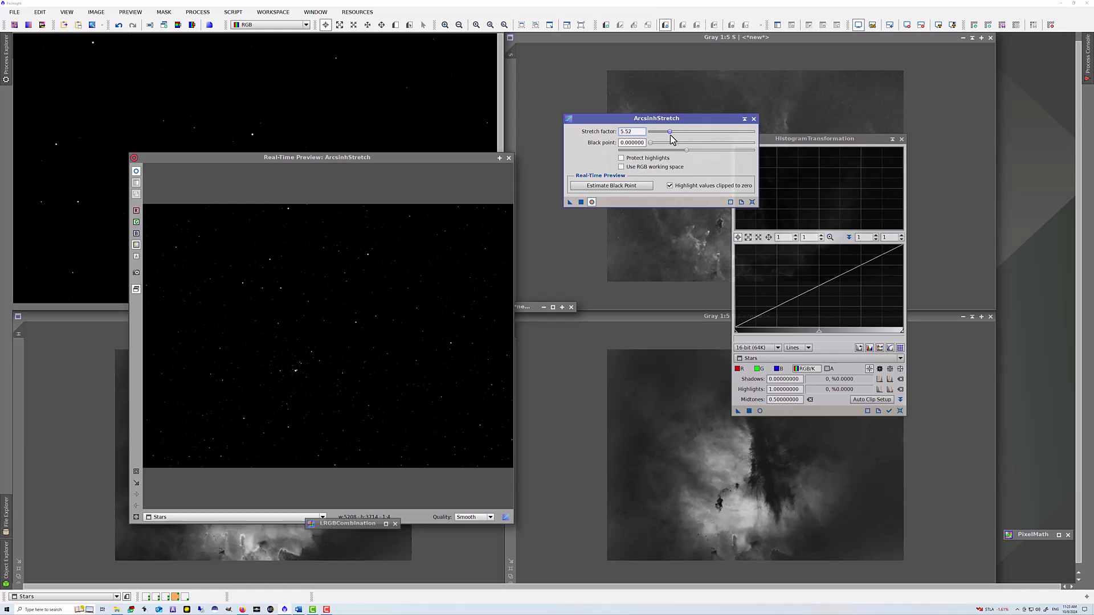
pyautogui.moveTo(411, 158); pyautogui.dragTo(476, 196)
pyautogui.click(580, 202)
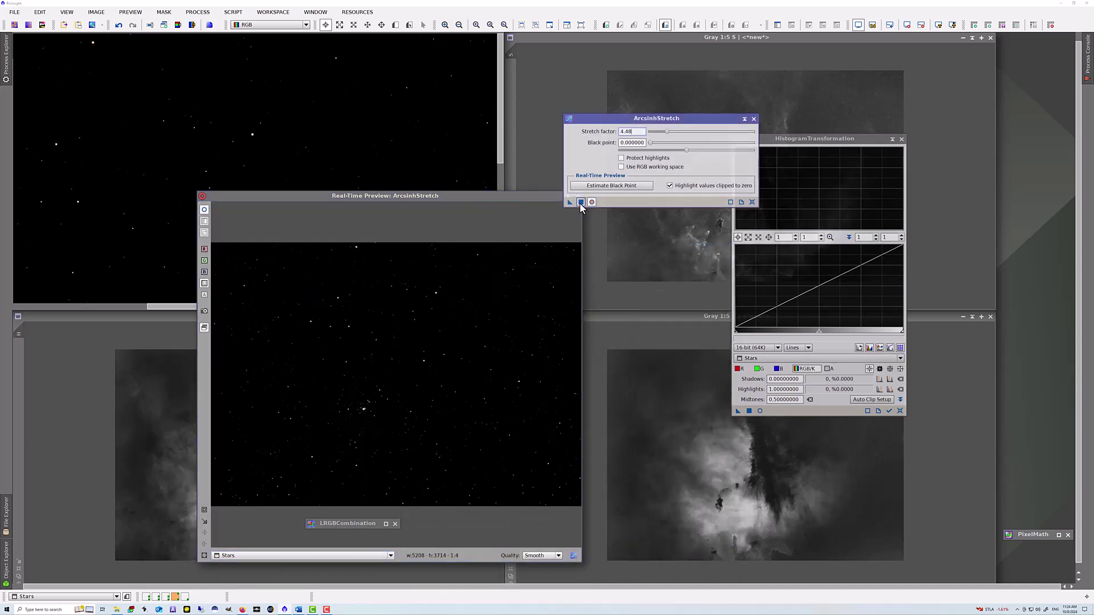
pyautogui.moveTo(556, 195); pyautogui.dragTo(491, 155)
pyautogui.click(591, 202)
# Step: Close HistogramTransformation and bring up the Process Explorer list
pyautogui.scroll(-1, 215, 214)
pyautogui.scroll(3, 217, 217)
pyautogui.scroll(1, 217, 217)
pyautogui.scroll(-3, 217, 216)
pyautogui.scroll(3, 270, 213)
pyautogui.scroll(-3, 270, 213)
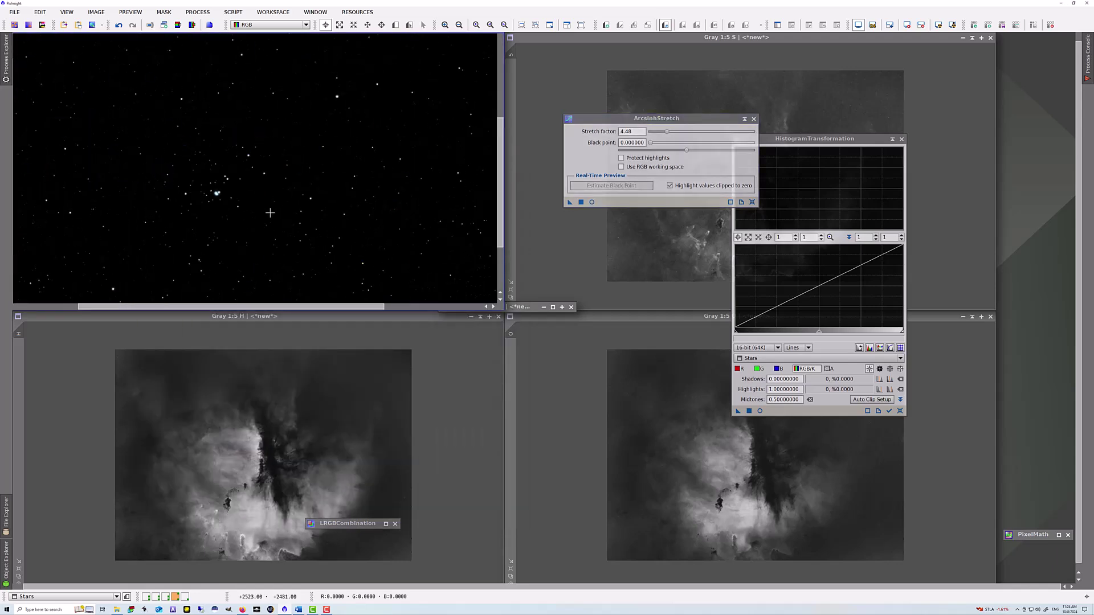
pyautogui.click(901, 139)
pyautogui.click(5, 57)
# Step: In CurvesTransformation, lift the Stars curve so input 0.67005 reaches output 0.88156
pyautogui.doubleClick(66, 71)
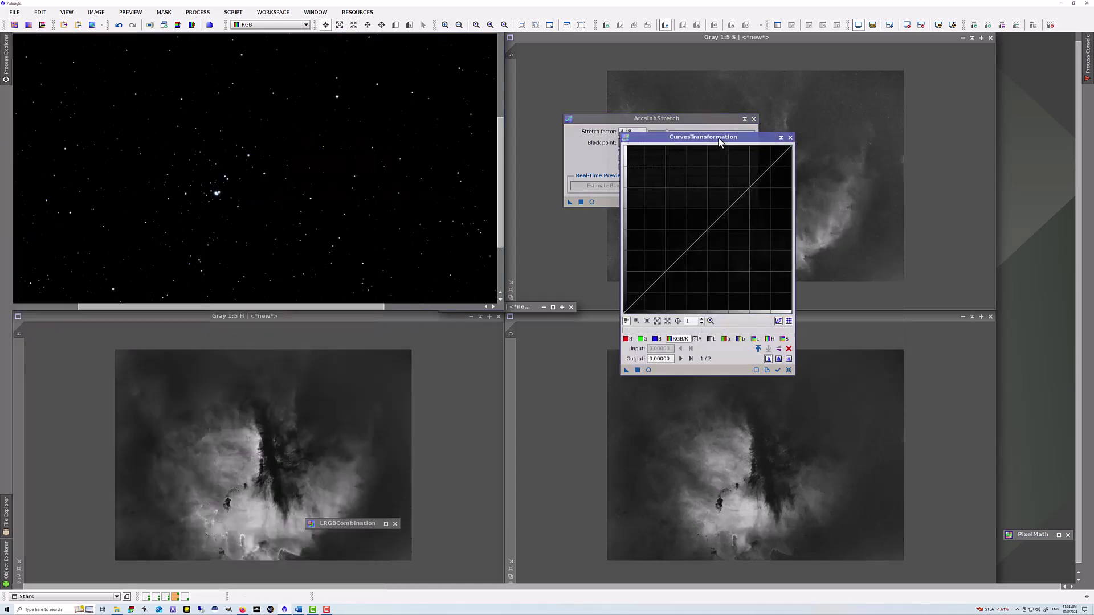
pyautogui.moveTo(678, 137); pyautogui.dragTo(589, 65)
pyautogui.click(560, 298)
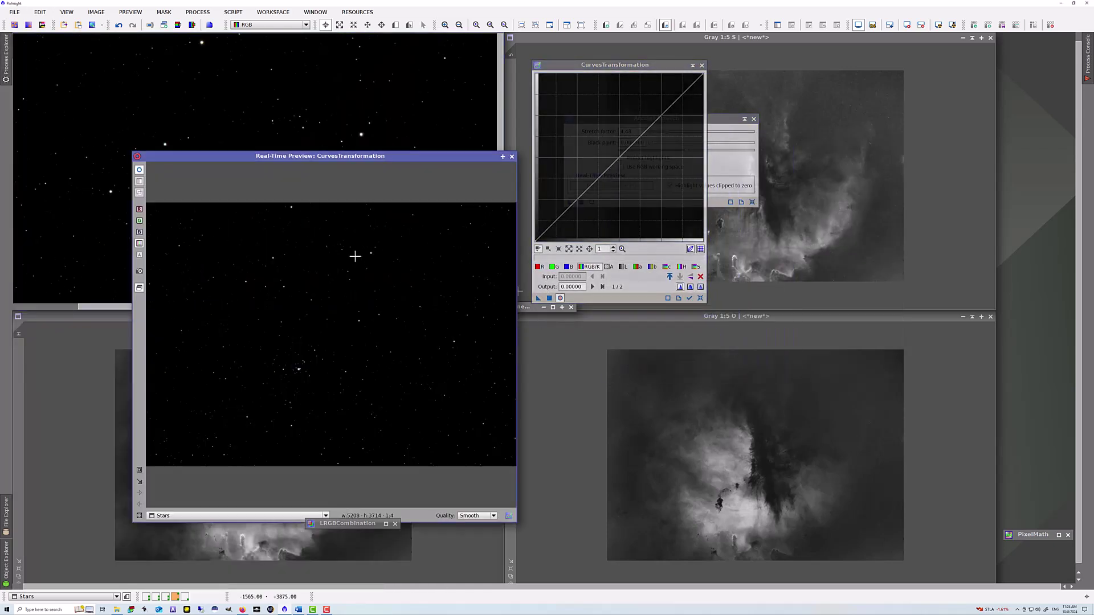
pyautogui.moveTo(650, 126); pyautogui.dragTo(647, 93)
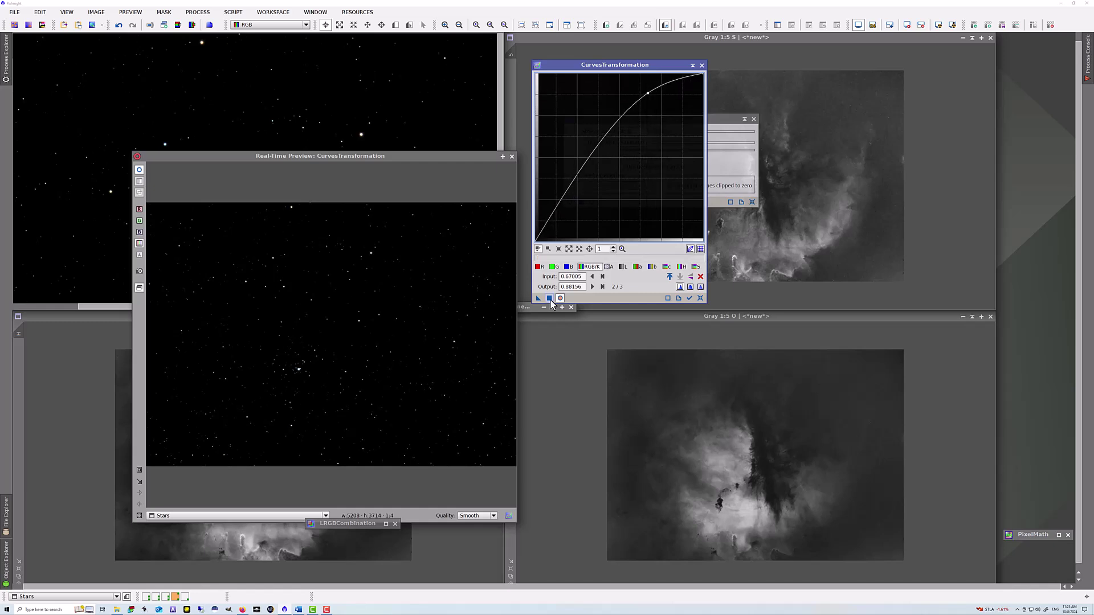
pyautogui.moveTo(339, 156); pyautogui.dragTo(385, 298)
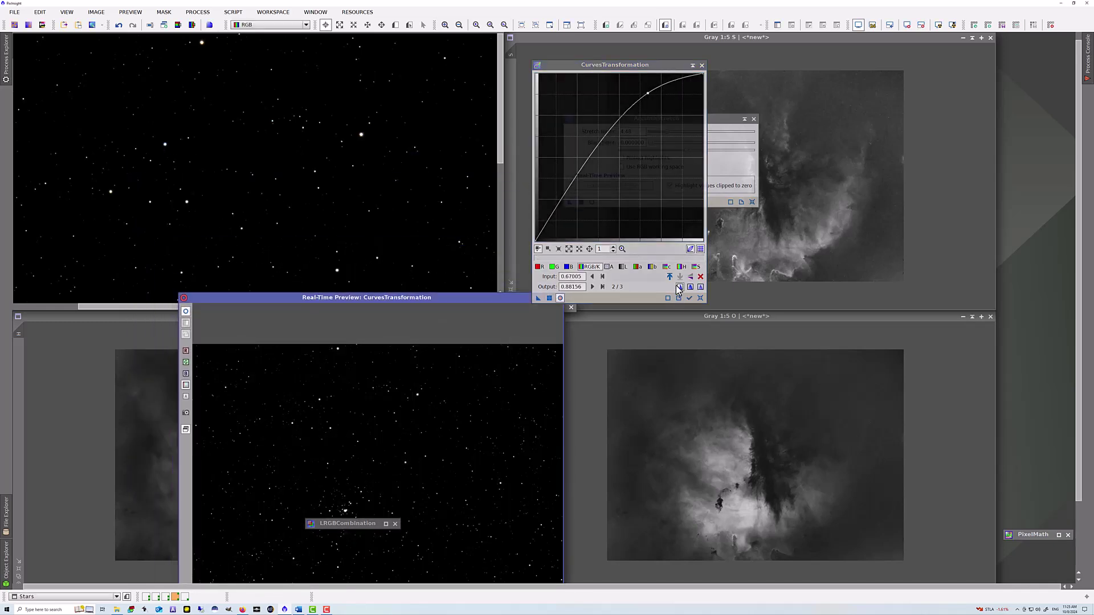
pyautogui.moveTo(558, 302); pyautogui.dragTo(531, 311)
pyautogui.click(532, 308)
pyautogui.scroll(2, 251, 171)
pyautogui.scroll(-3, 251, 171)
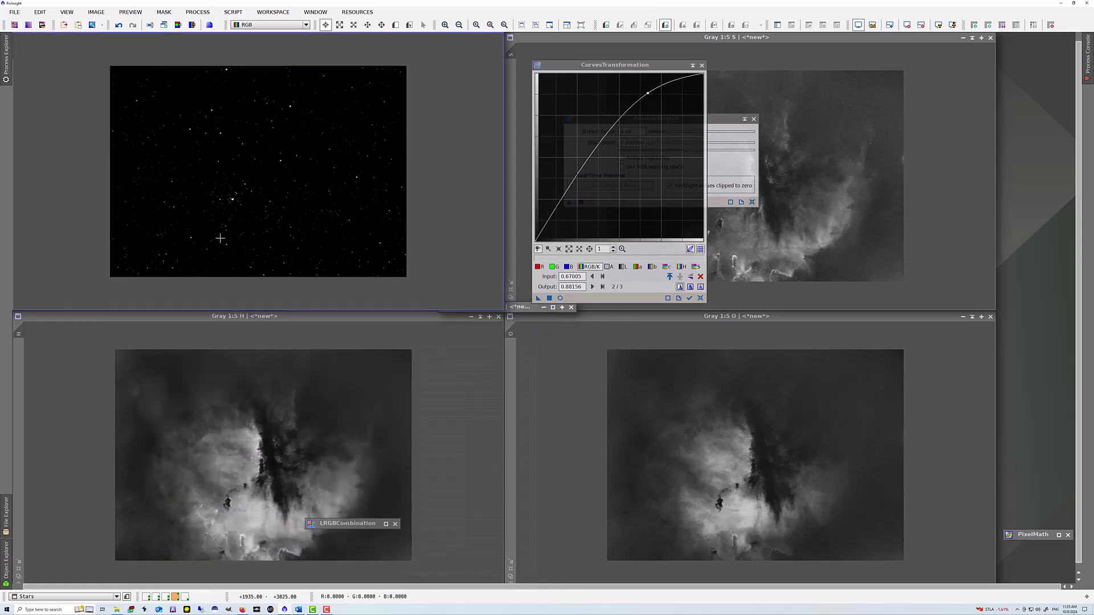
pyautogui.scroll(3, 203, 181)
pyautogui.scroll(-3, 260, 132)
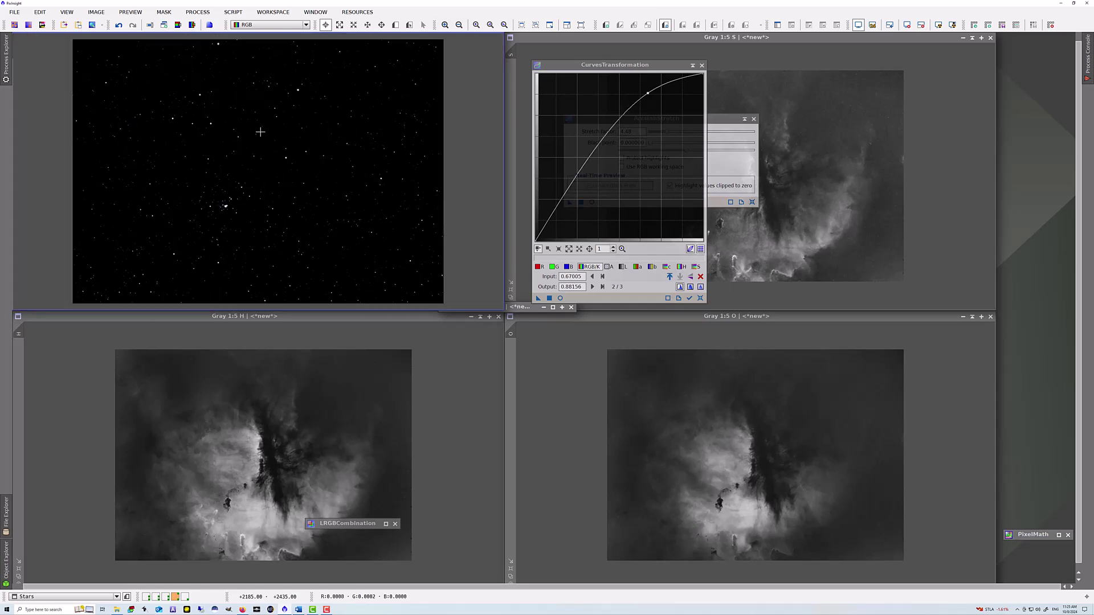
# Step: Apply another ArcsinhStretch to the Stars image, then reset the ArcsinhStretch settings
pyautogui.click(592, 202)
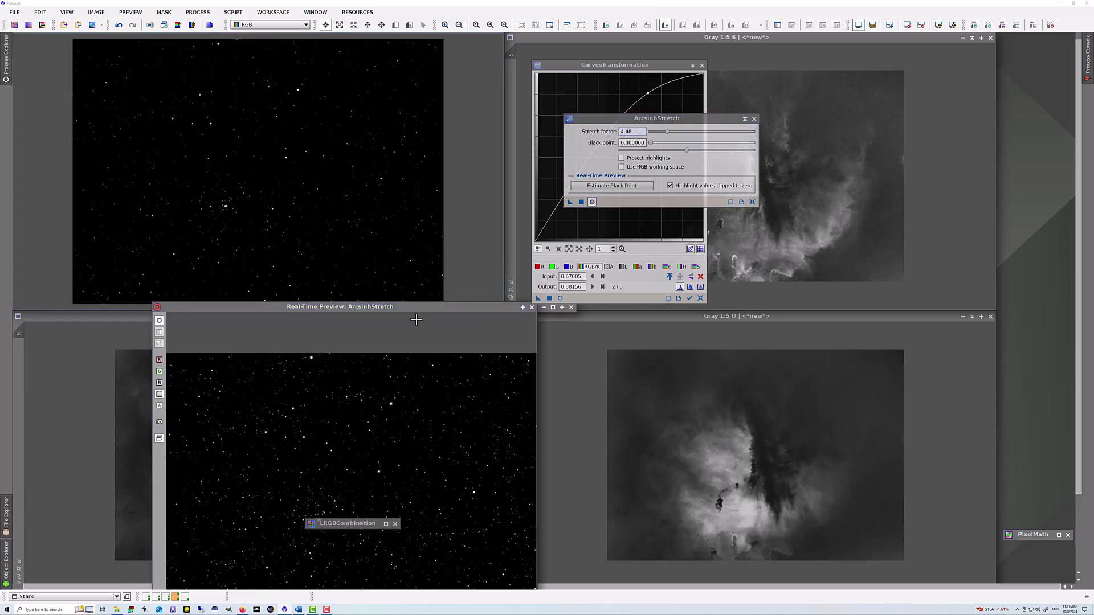
pyautogui.moveTo(416, 311); pyautogui.dragTo(420, 107)
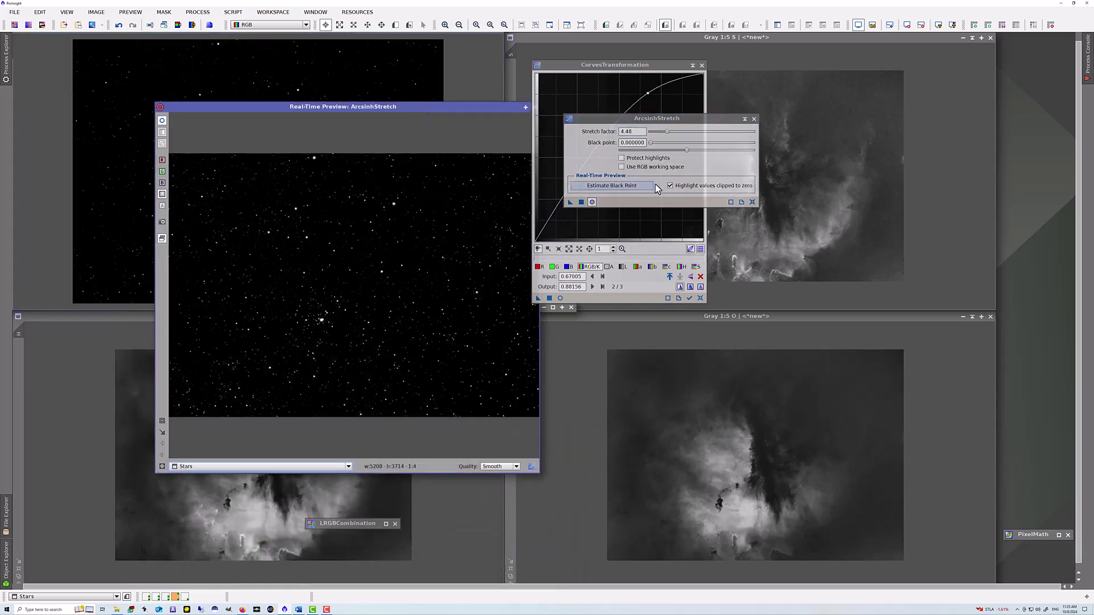
pyautogui.moveTo(668, 131)
pyautogui.mouseDown()
pyautogui.moveTo(653, 135)
pyautogui.moveTo(668, 134)
pyautogui.mouseUp()
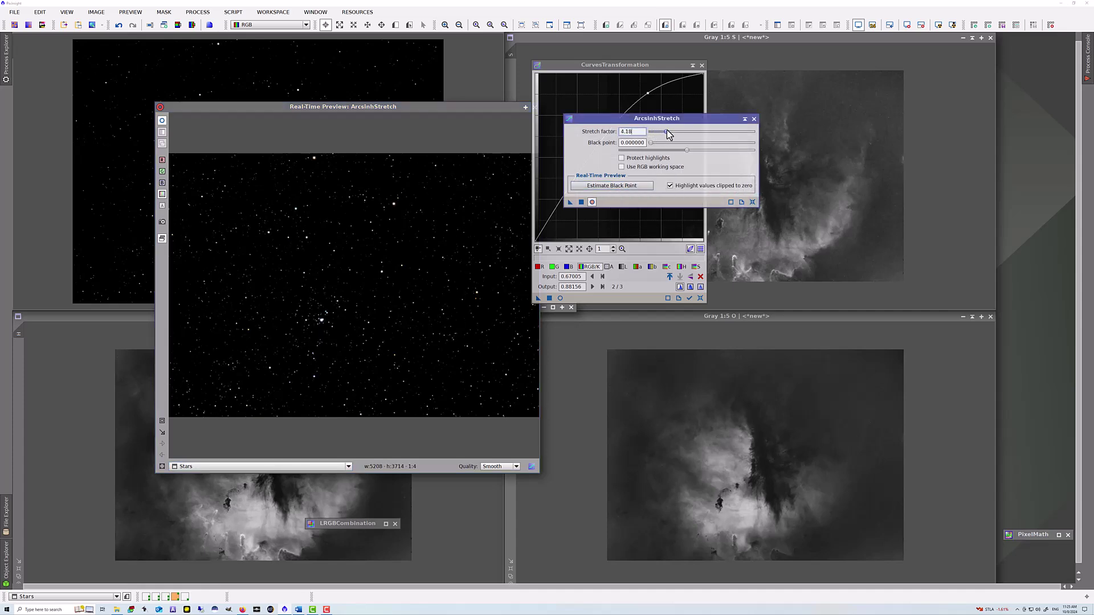
pyautogui.click(581, 202)
pyautogui.click(593, 202)
pyautogui.click(752, 201)
pyautogui.click(525, 107)
pyautogui.scroll(-2, 247, 202)
pyautogui.scroll(4, 247, 202)
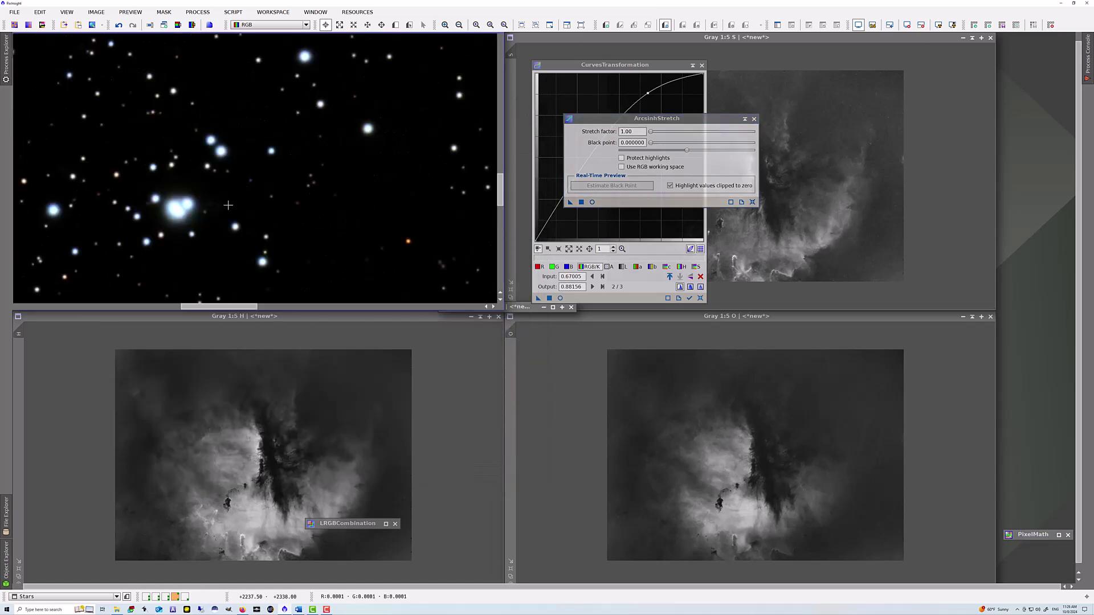
pyautogui.scroll(-1, 247, 202)
# Step: Reset the curve and set a gentler point at 0.57530 → 0.69882 for Stars
pyautogui.click(560, 298)
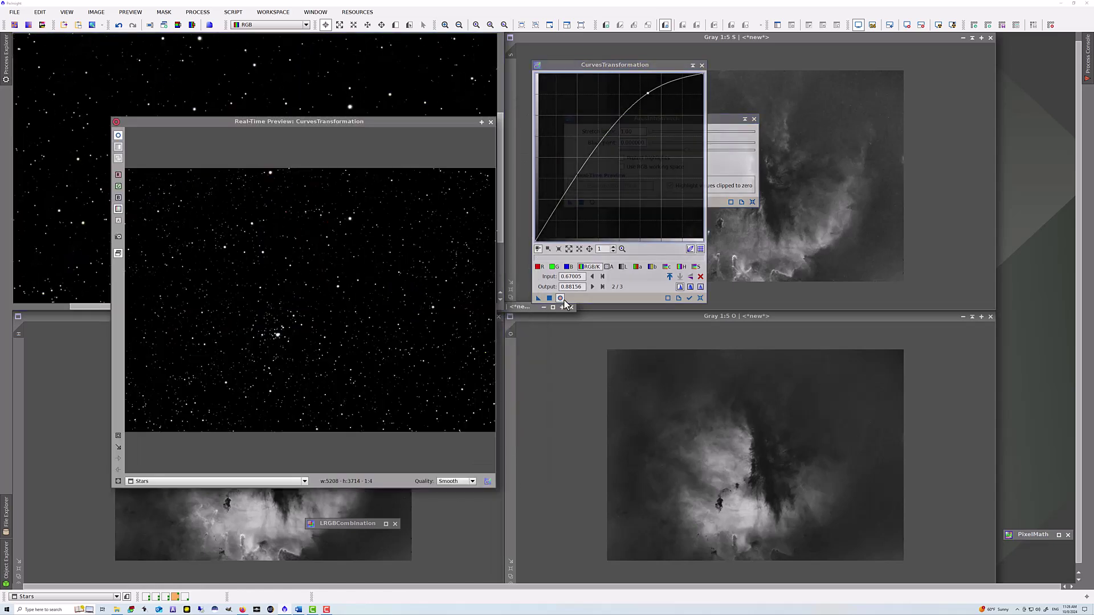
pyautogui.click(560, 299)
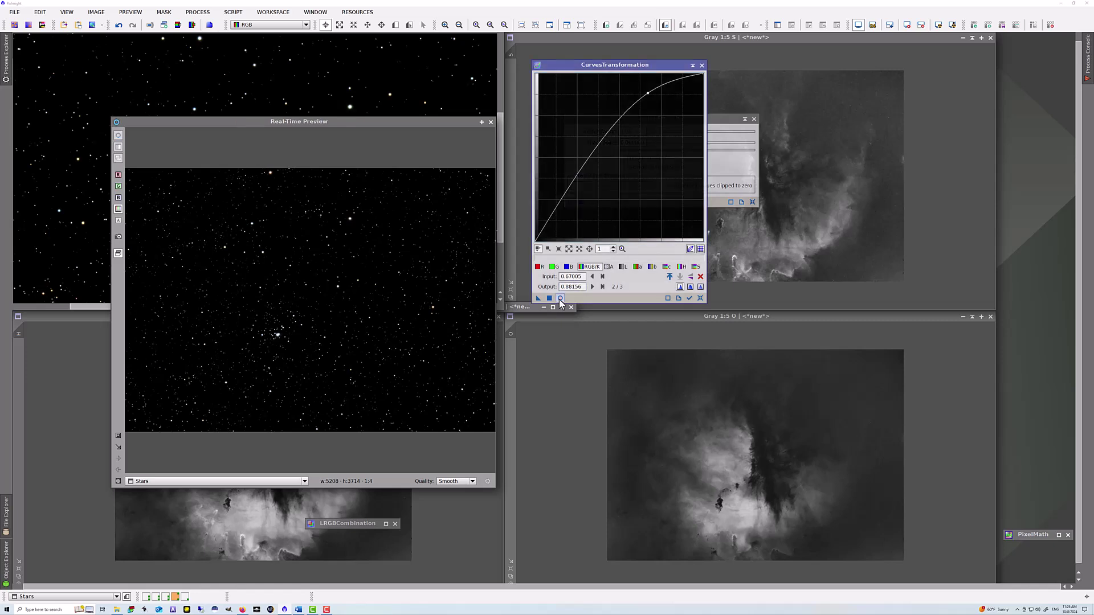
pyautogui.click(560, 299)
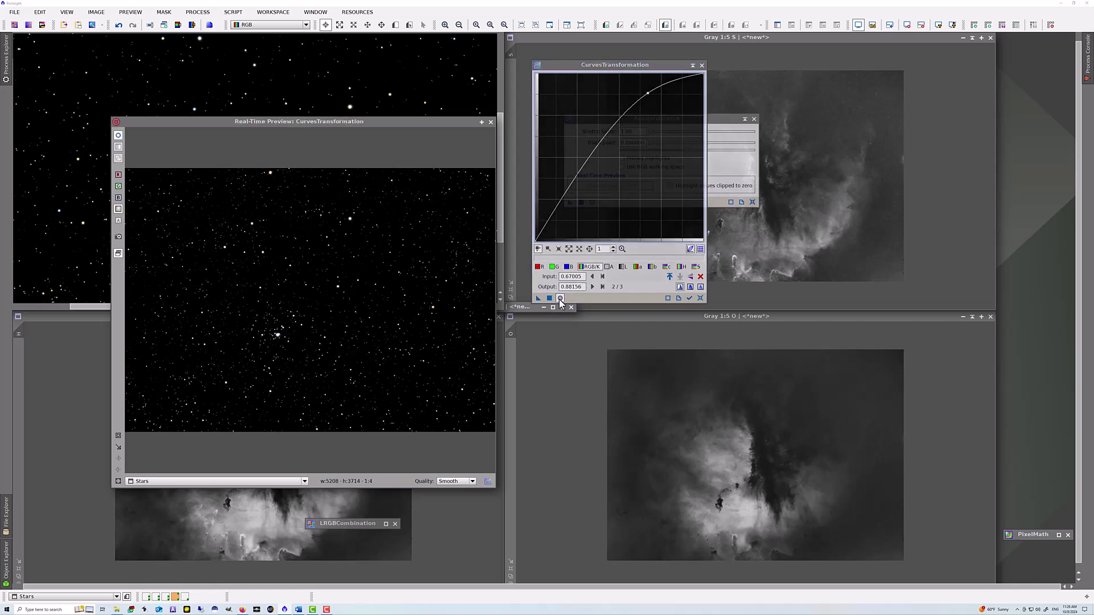
pyautogui.click(700, 298)
pyautogui.click(632, 136)
pyautogui.moveTo(632, 136); pyautogui.dragTo(632, 124)
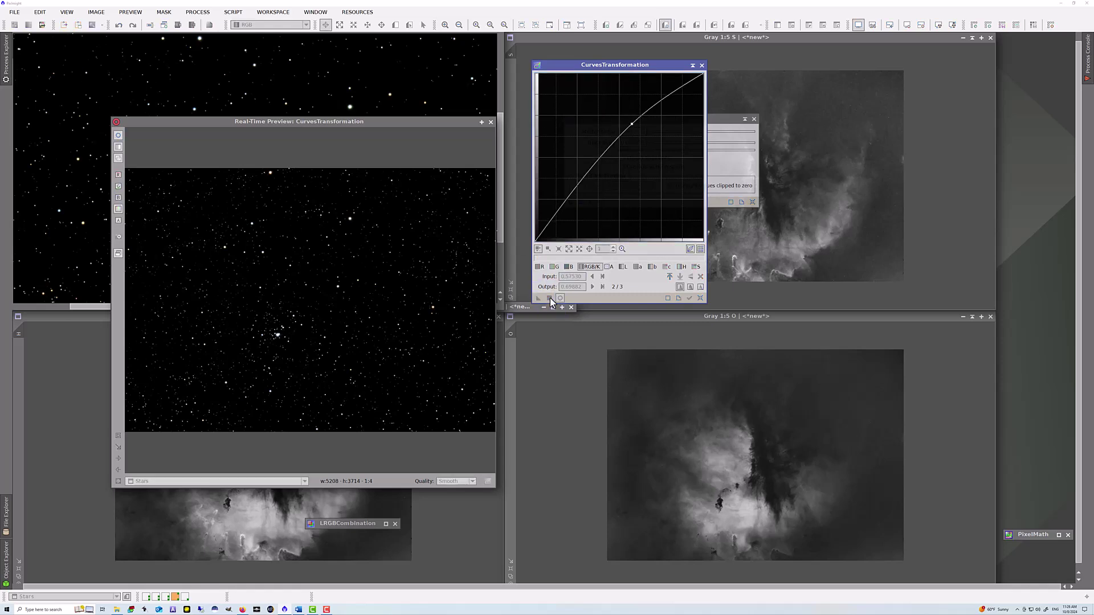
pyautogui.click(491, 122)
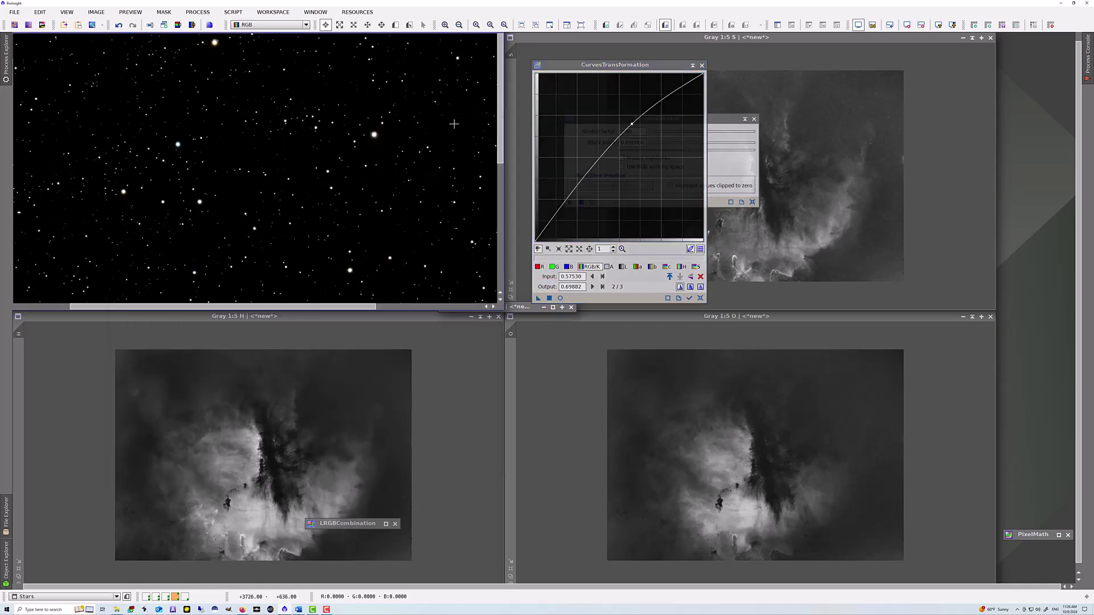
pyautogui.scroll(2, 200, 157)
pyautogui.scroll(-2, 200, 157)
pyautogui.scroll(2, 213, 218)
pyautogui.scroll(-3, 213, 218)
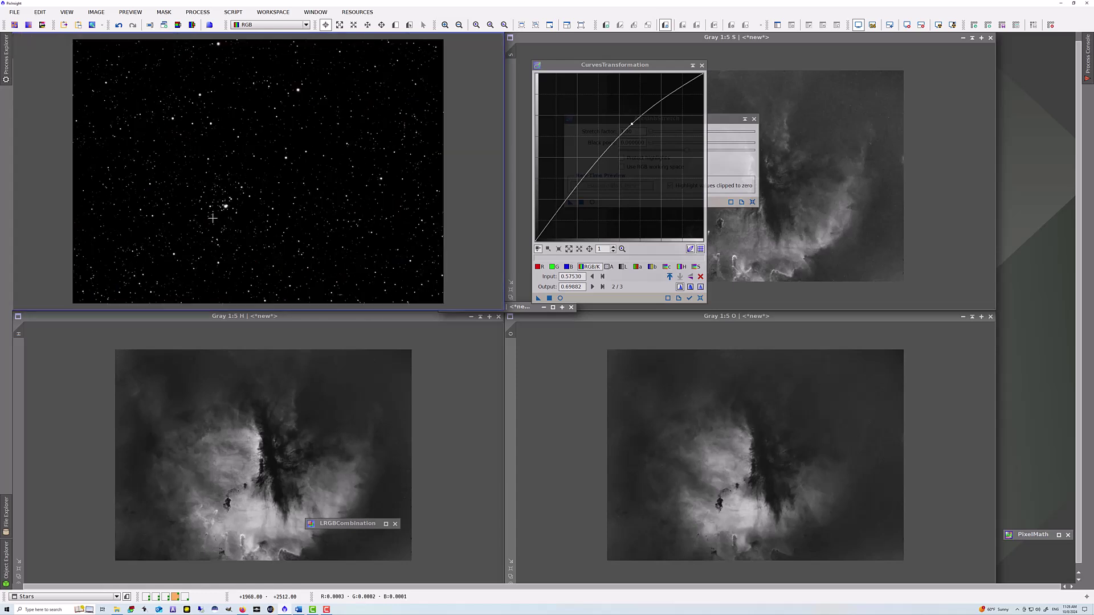
pyautogui.click(702, 65)
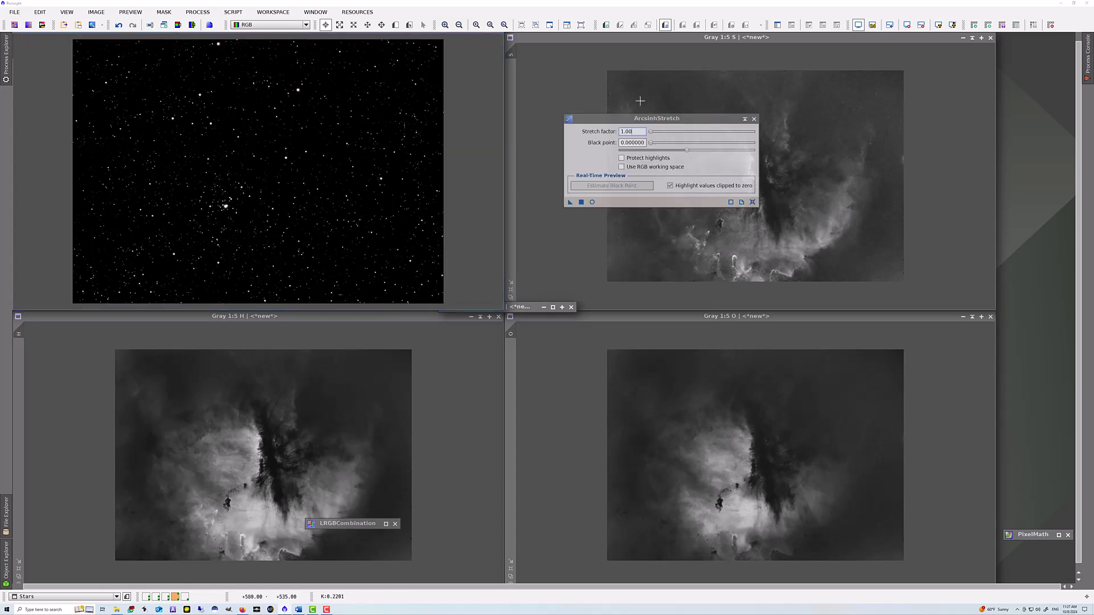
# Step: Run PixelMath ~((~starless)*(~Stars)) to create Image35 and maximize it
pyautogui.click(753, 118)
pyautogui.doubleClick(1030, 538)
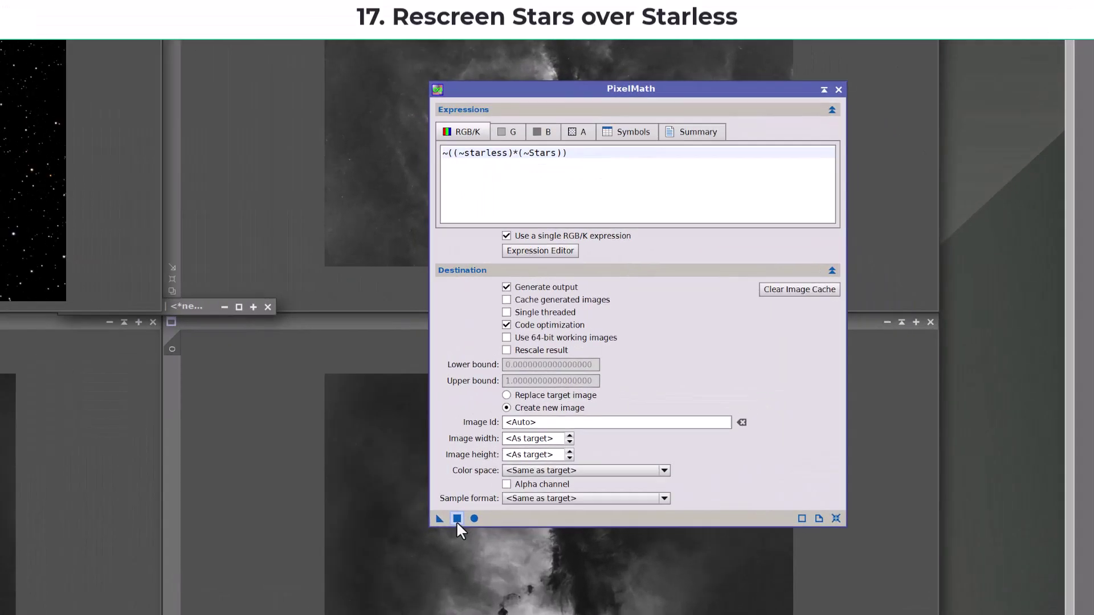
pyautogui.click(457, 518)
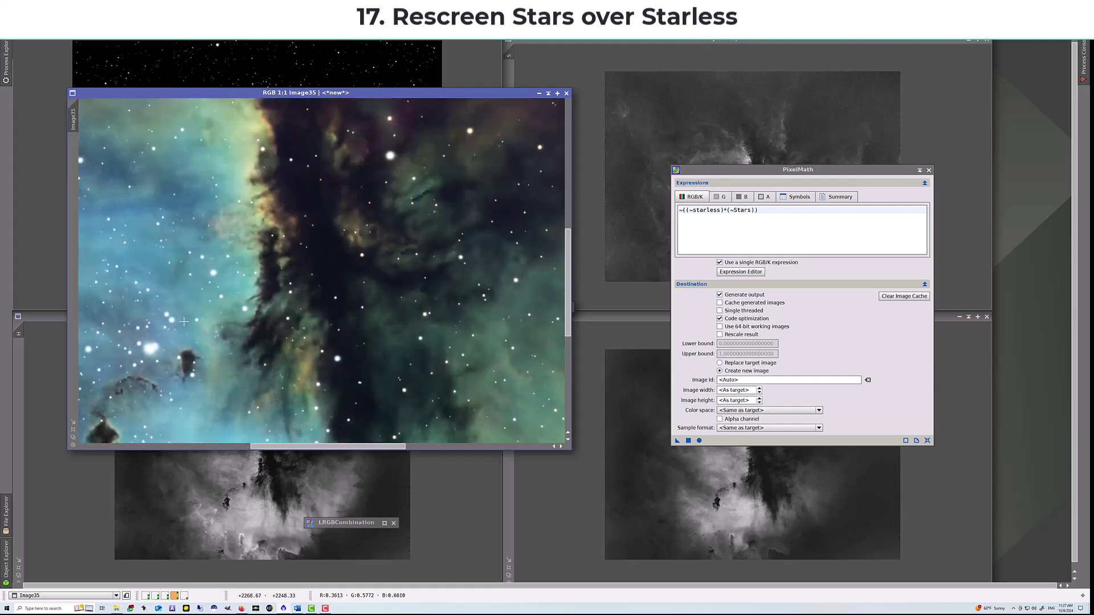
pyautogui.scroll(-3, 184, 322)
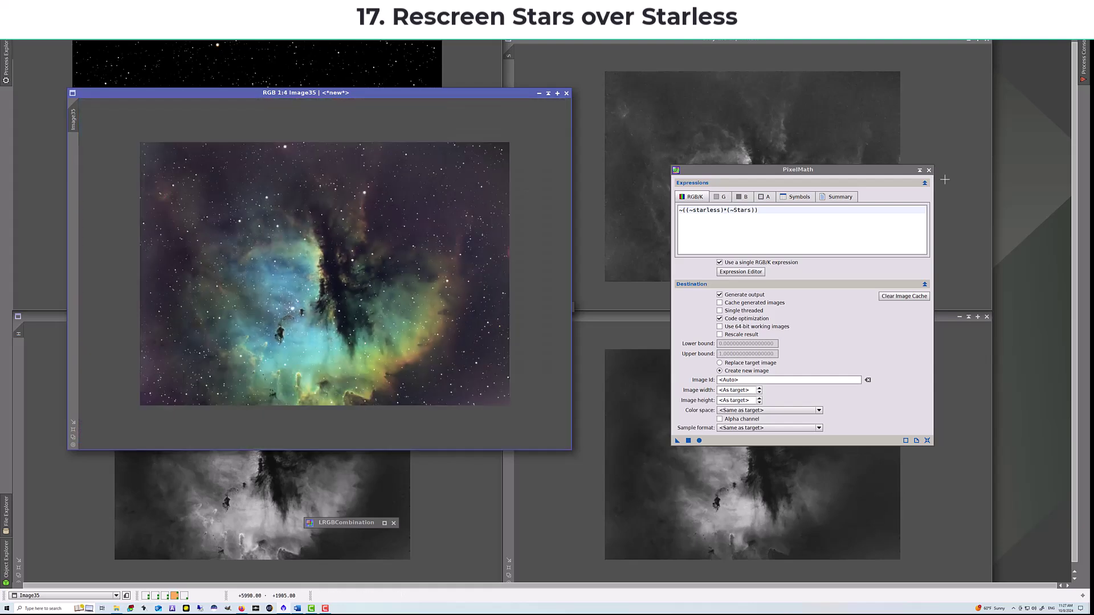
pyautogui.click(929, 170)
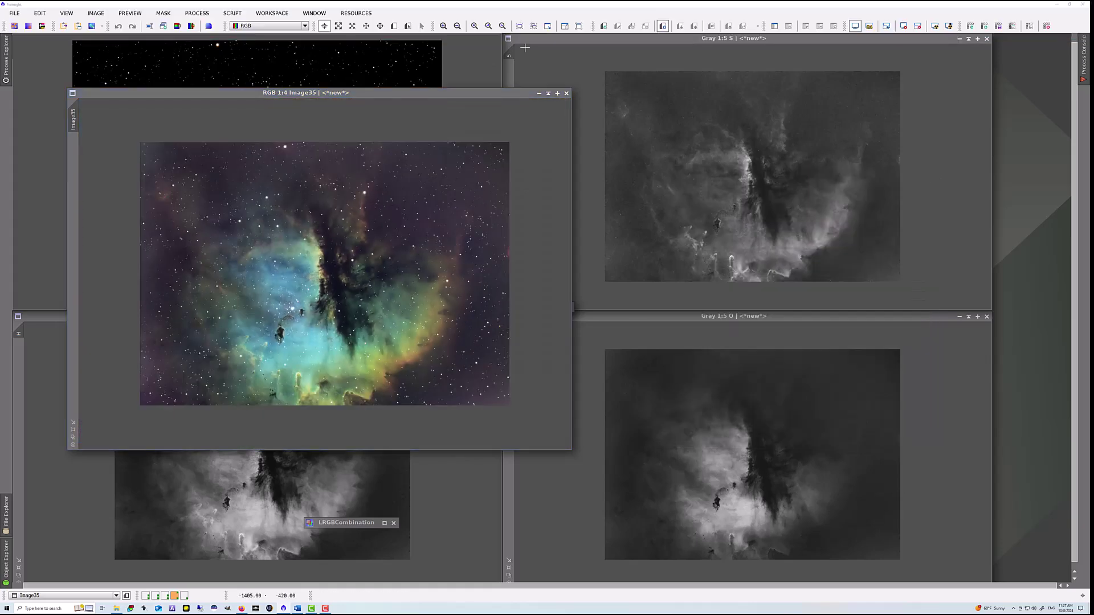
pyautogui.click(548, 94)
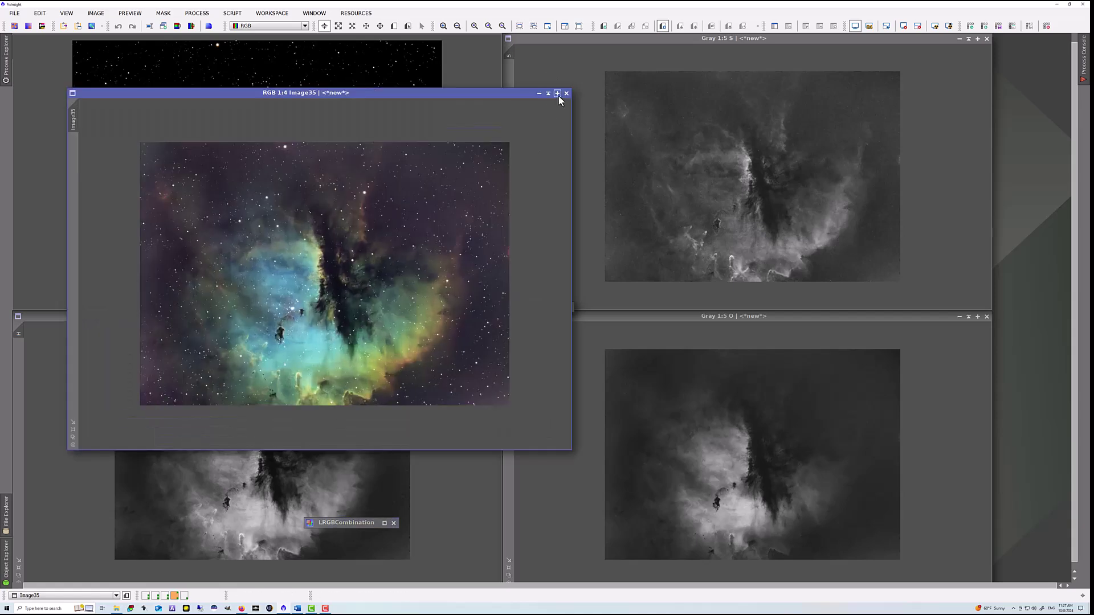
pyautogui.click(558, 93)
pyautogui.scroll(1, 831, 378)
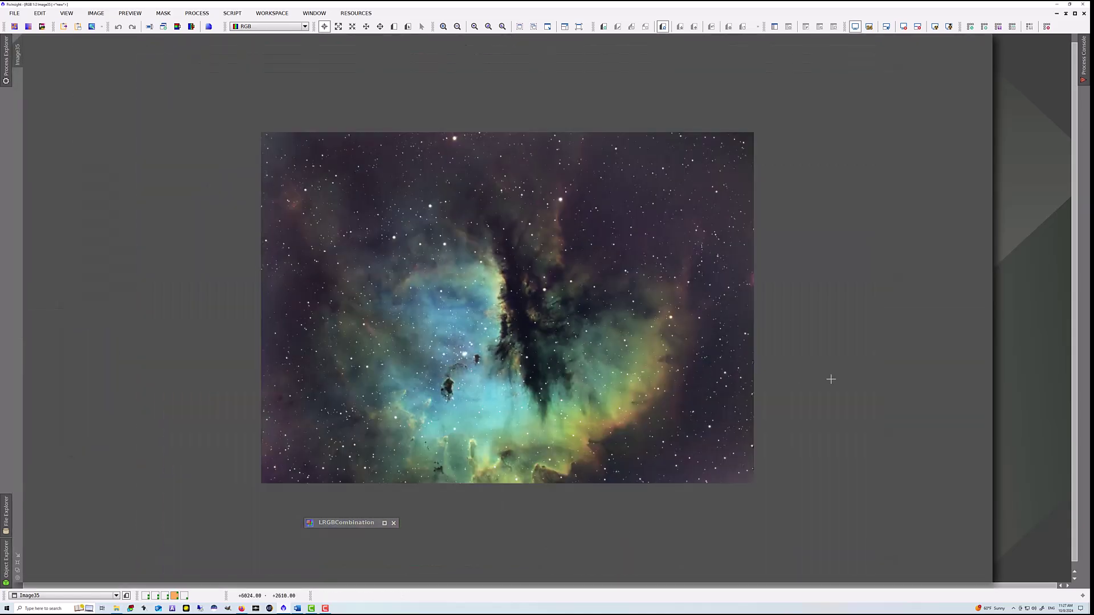